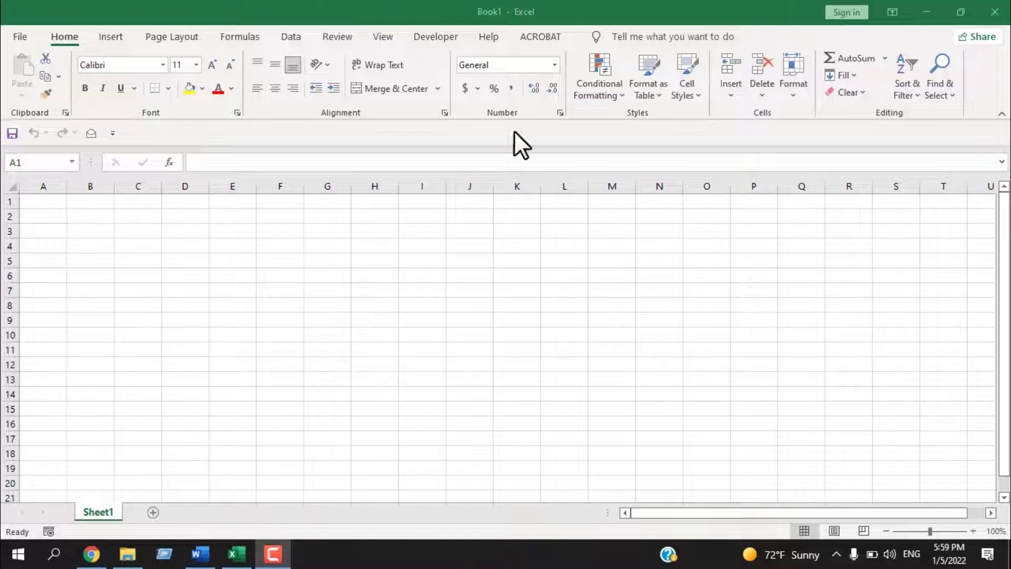
Switch from the blank workbook to the desktop and open the Combine workbook folder to view its Excel files
{"action": "left_click", "coordinate": [926, 11]}
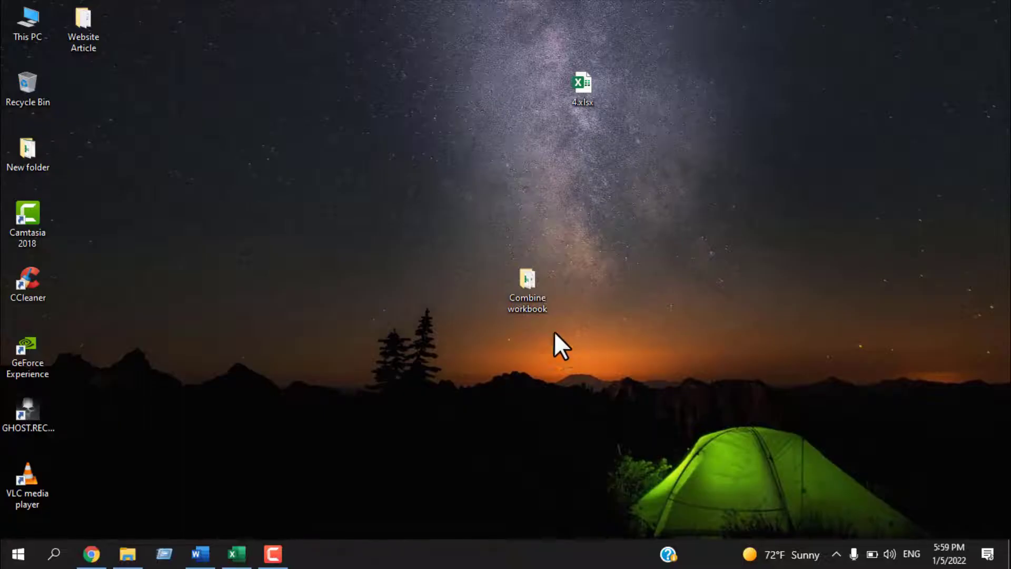
{"action": "double_click", "coordinate": [533, 290]}
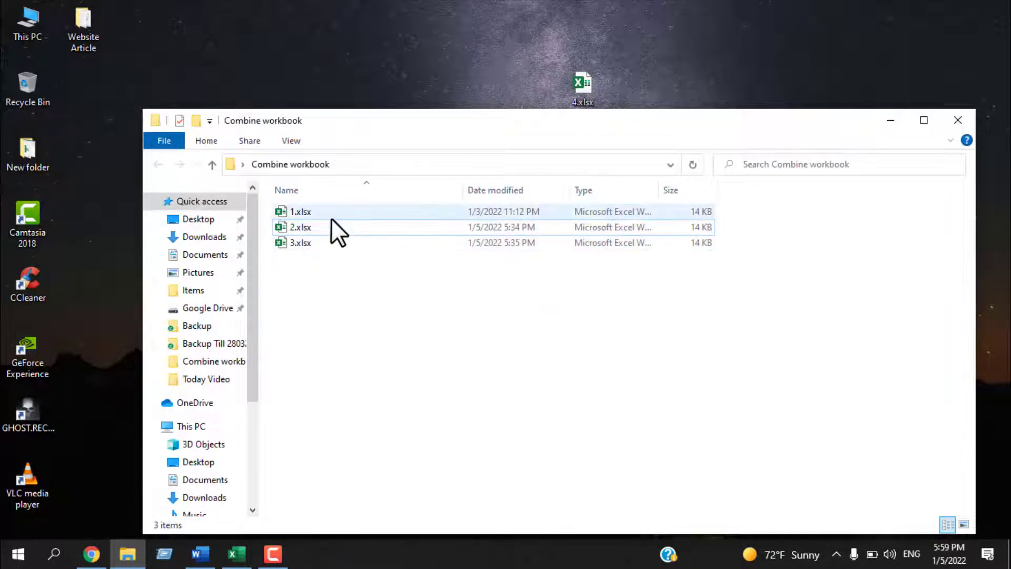
{"action": "left_click", "coordinate": [580, 100]}
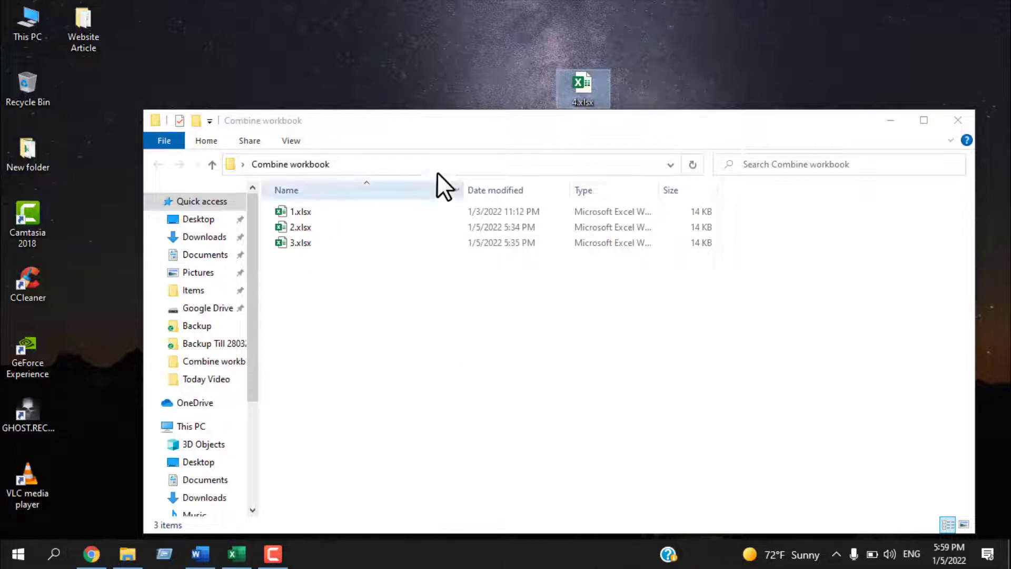
{"action": "left_click", "coordinate": [356, 285]}
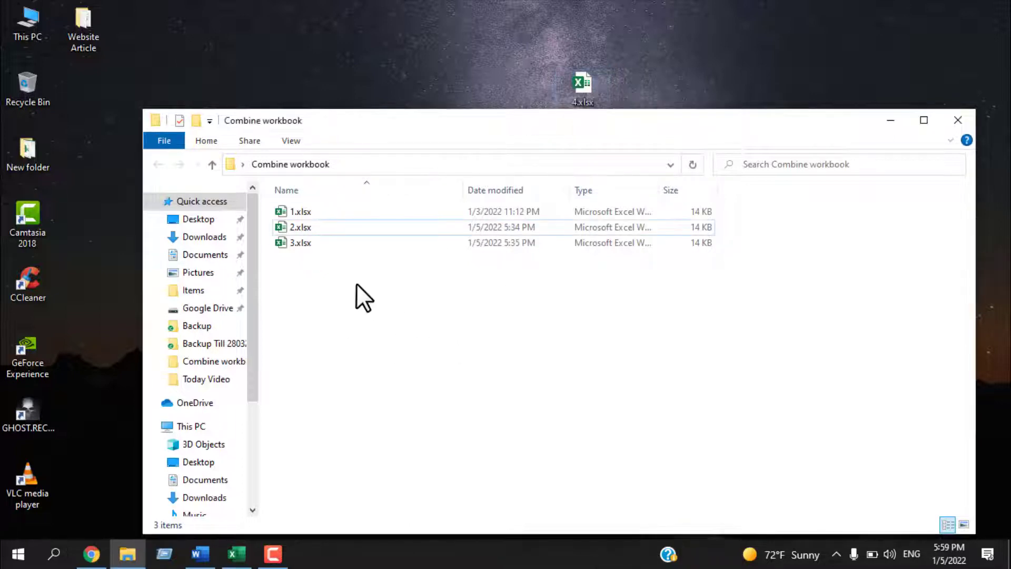
Open 1.xlsx from the Combine workbook folder, review its rows through the last record, and return to the folder
{"action": "double_click", "coordinate": [329, 216]}
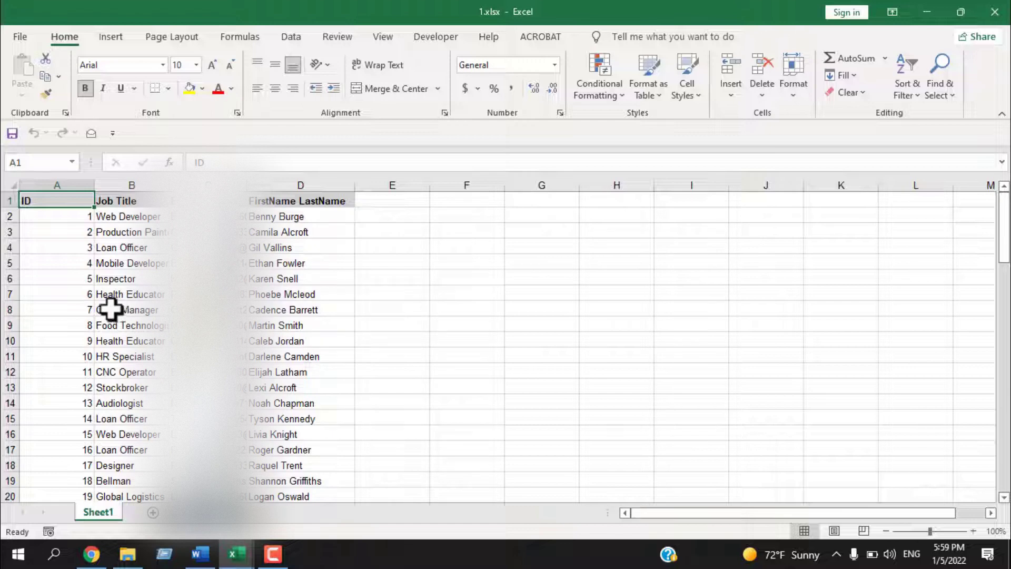
{"action": "left_click", "coordinate": [63, 217]}
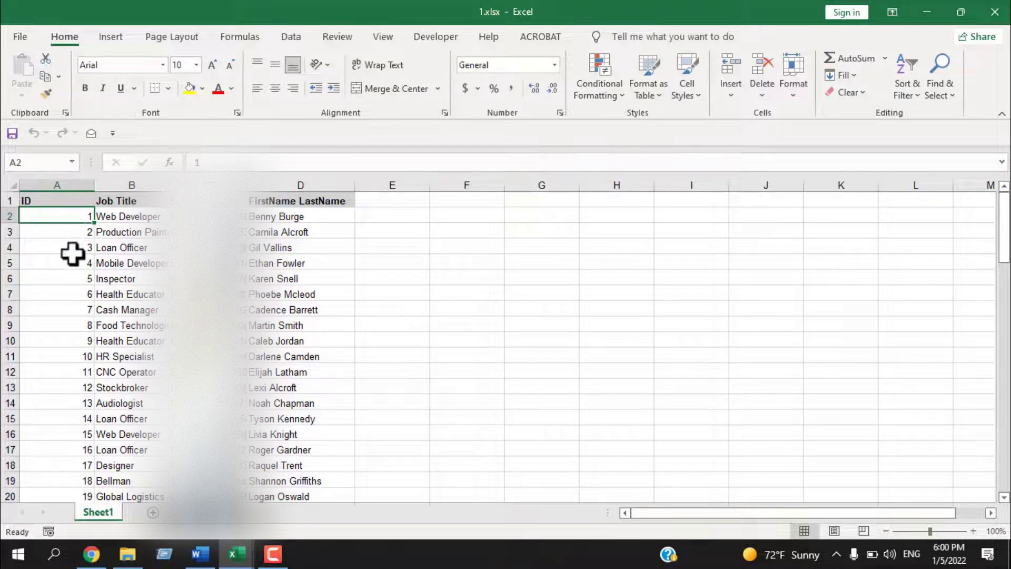
{"action": "scroll", "coordinate": [75, 263], "scroll_direction": "down", "scroll_amount": 20}
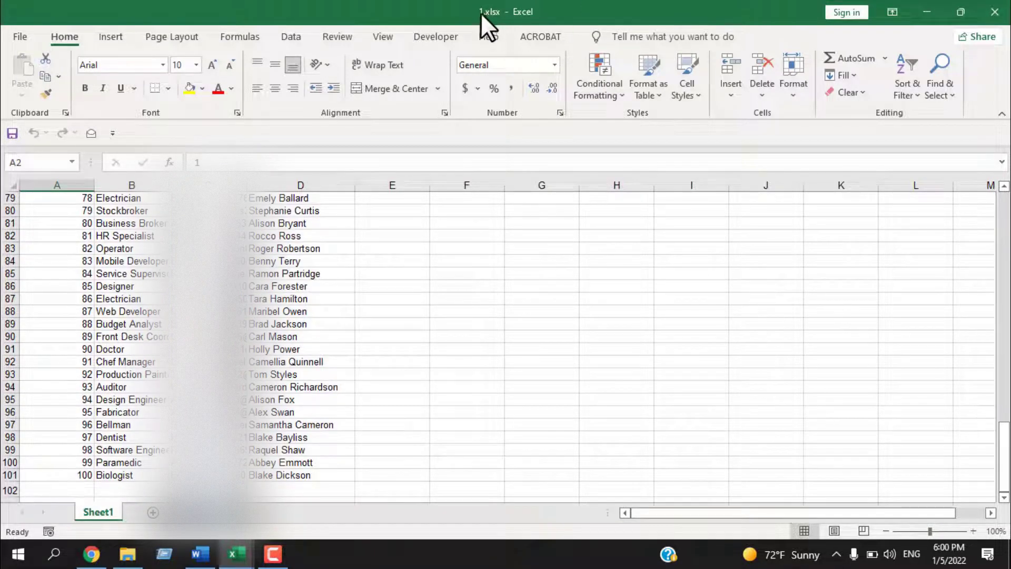
{"action": "left_click", "coordinate": [995, 12]}
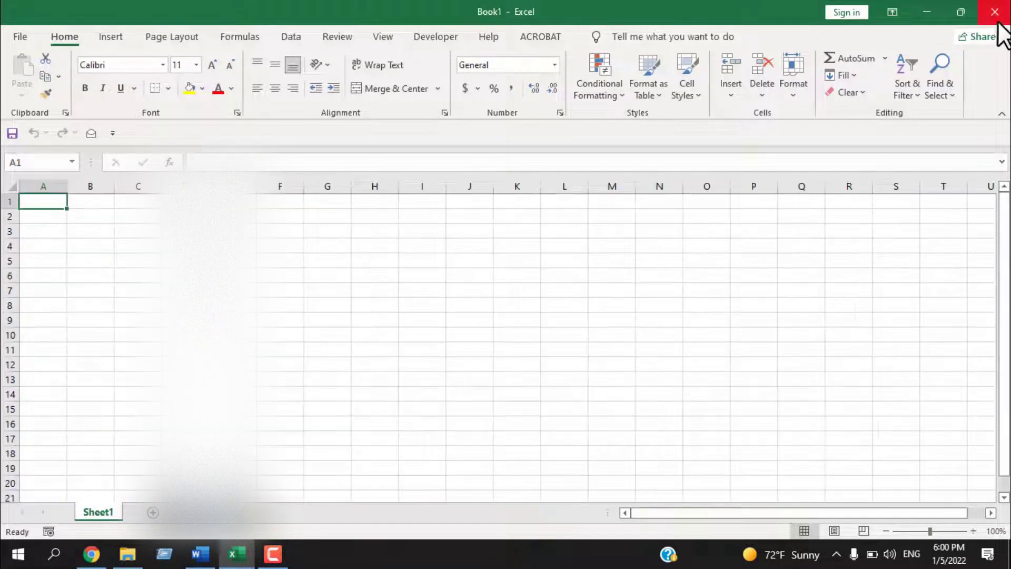
{"action": "left_click", "coordinate": [923, 7]}
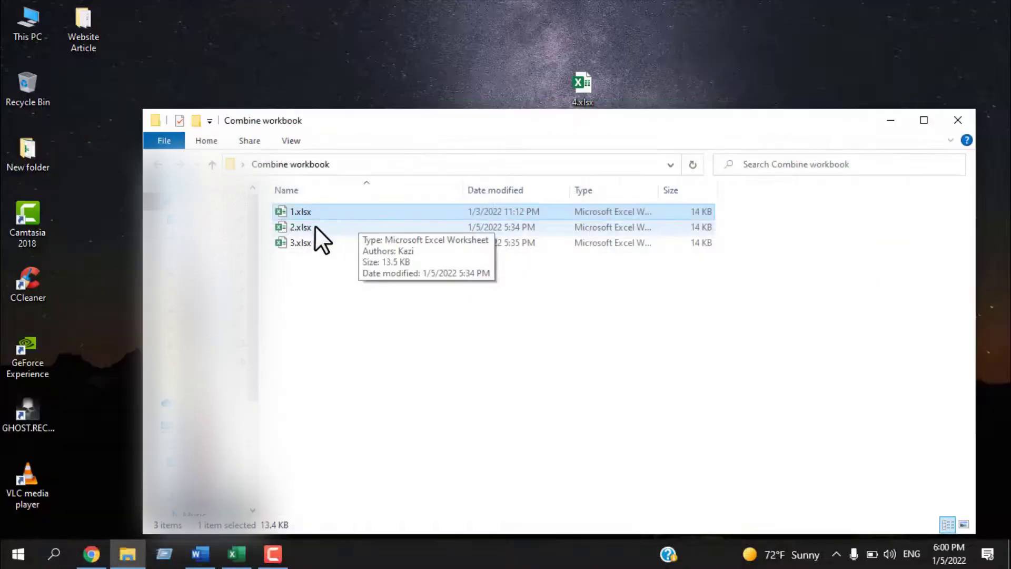
Open 2.xlsx from the folder, review its rows from first to last record, and return to the folder
{"action": "left_click", "coordinate": [314, 226]}
{"action": "double_click", "coordinate": [315, 225]}
{"action": "scroll", "coordinate": [506, 342], "scroll_direction": "up", "scroll_amount": 20}
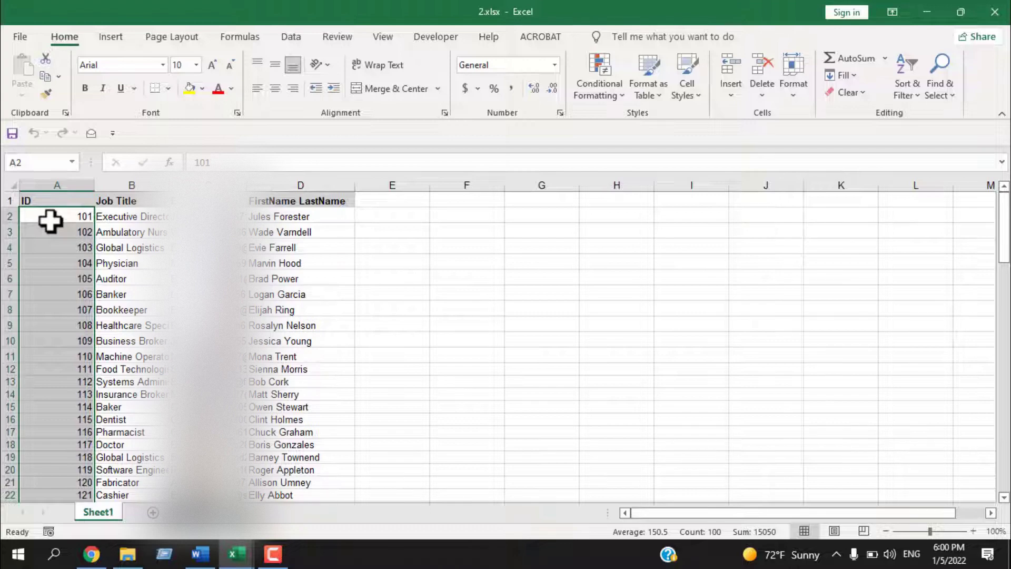
{"action": "left_click_drag", "start_coordinate": [1004, 263], "coordinate": [1004, 507]}
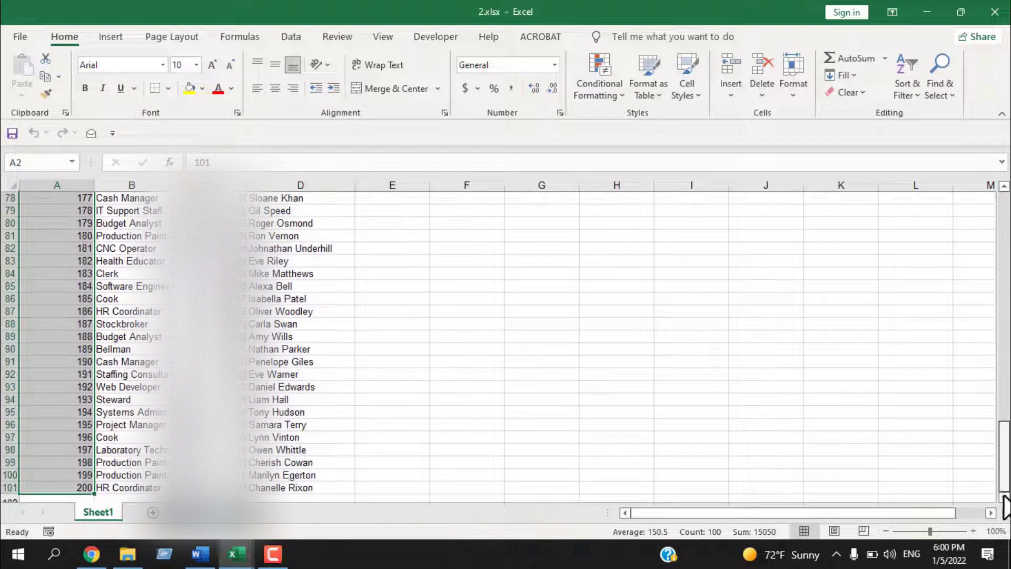
{"action": "left_click", "coordinate": [995, 12]}
{"action": "left_click", "coordinate": [919, 2]}
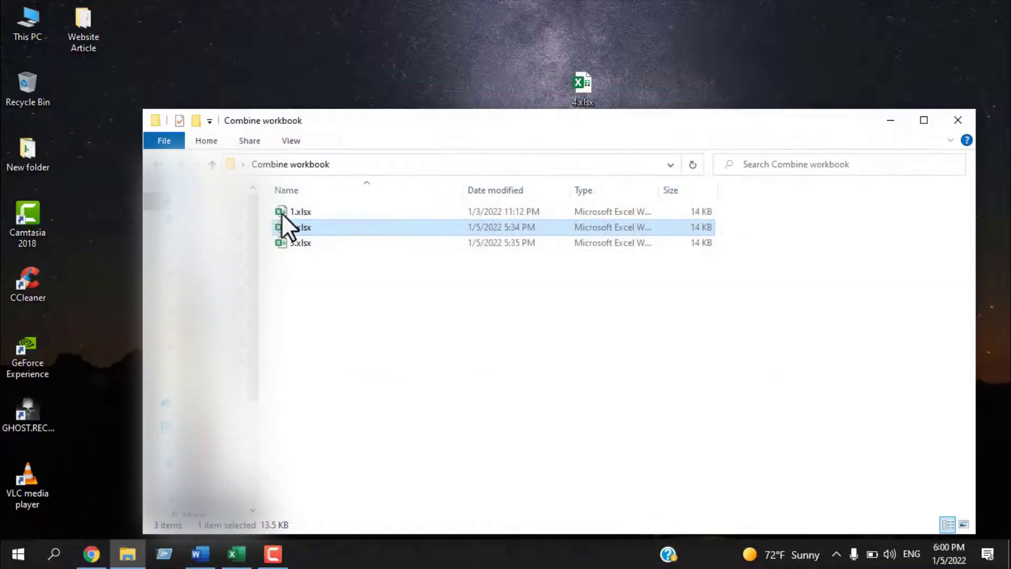
Open 3.xlsx from the folder, review its rows, and return to the folder
{"action": "left_click", "coordinate": [311, 241]}
{"action": "double_click", "coordinate": [312, 243]}
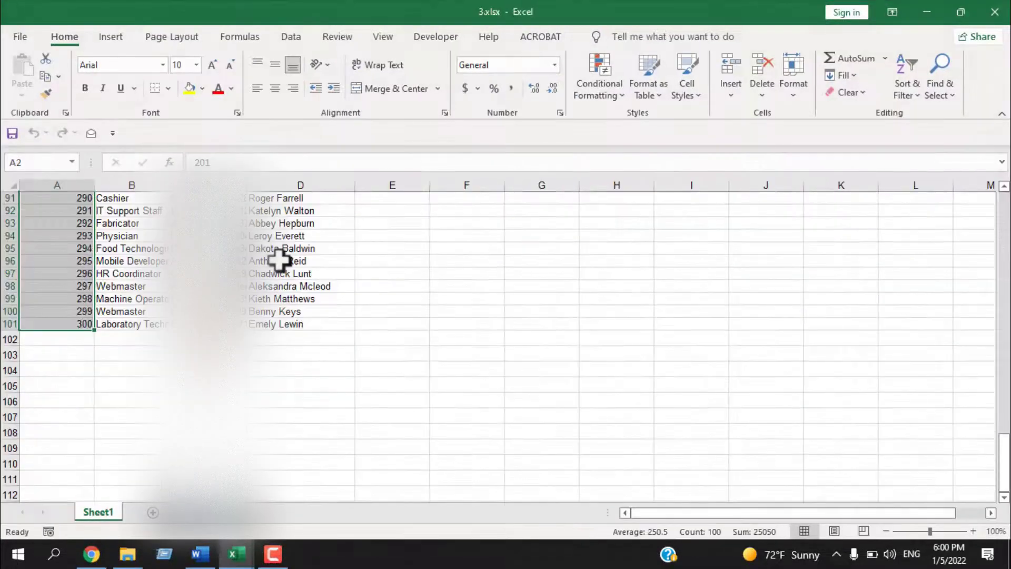
{"action": "left_click_drag", "start_coordinate": [1007, 457], "coordinate": [1007, 392]}
{"action": "left_click", "coordinate": [995, 11]}
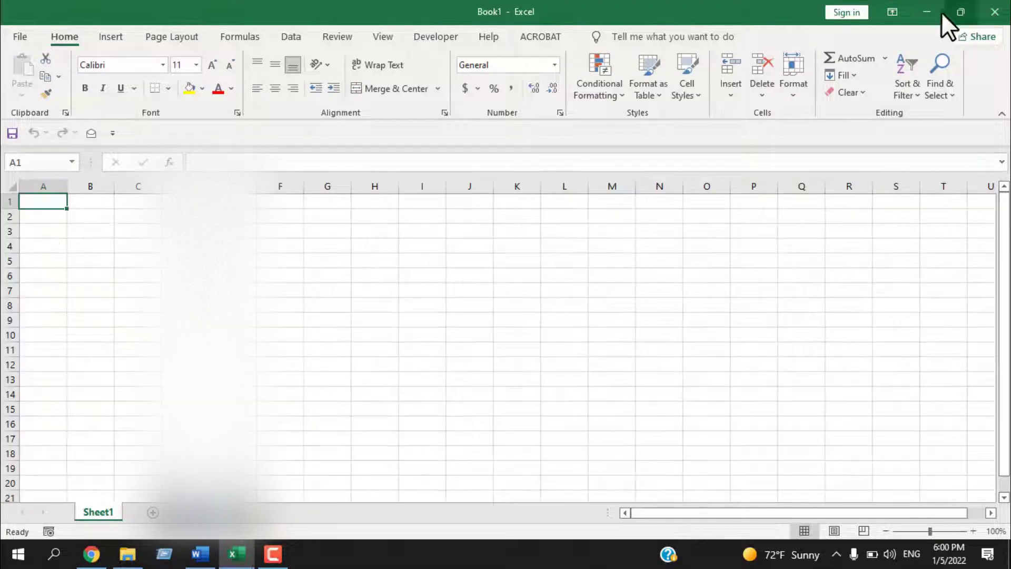
{"action": "left_click", "coordinate": [934, 9]}
Review the rows of 4.xlsx on the desktop, closing that workbook and the Combine workbook folder when done
{"action": "left_click", "coordinate": [596, 86]}
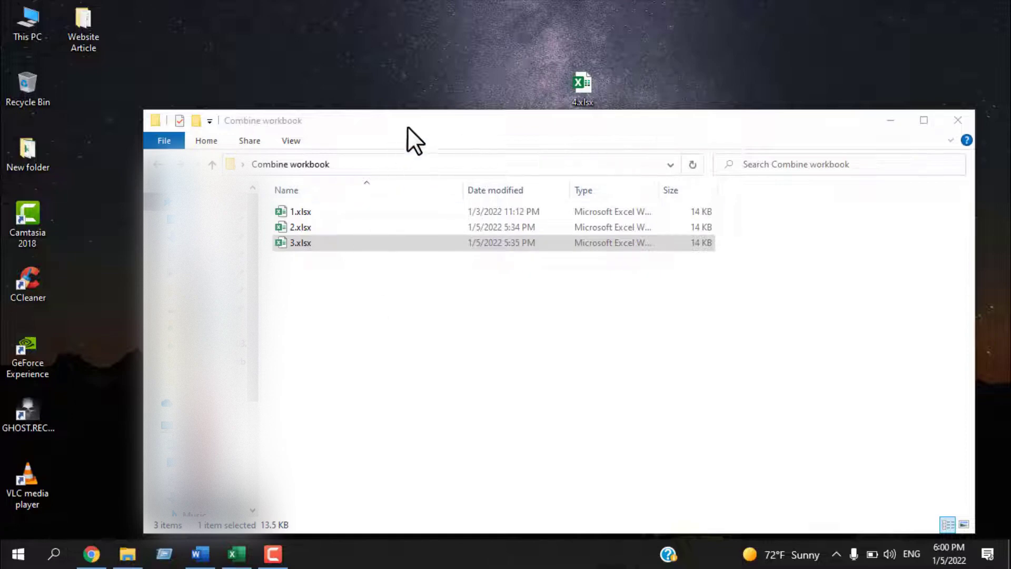
{"action": "double_click", "coordinate": [582, 84]}
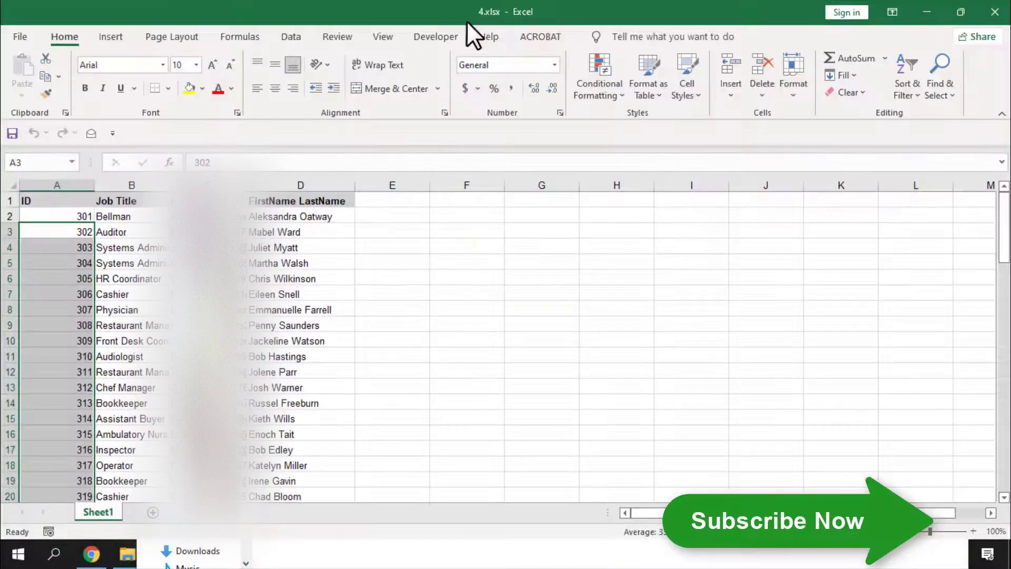
{"action": "left_click", "coordinate": [84, 216]}
{"action": "scroll", "coordinate": [1004, 253], "scroll_direction": "down", "scroll_amount": 1}
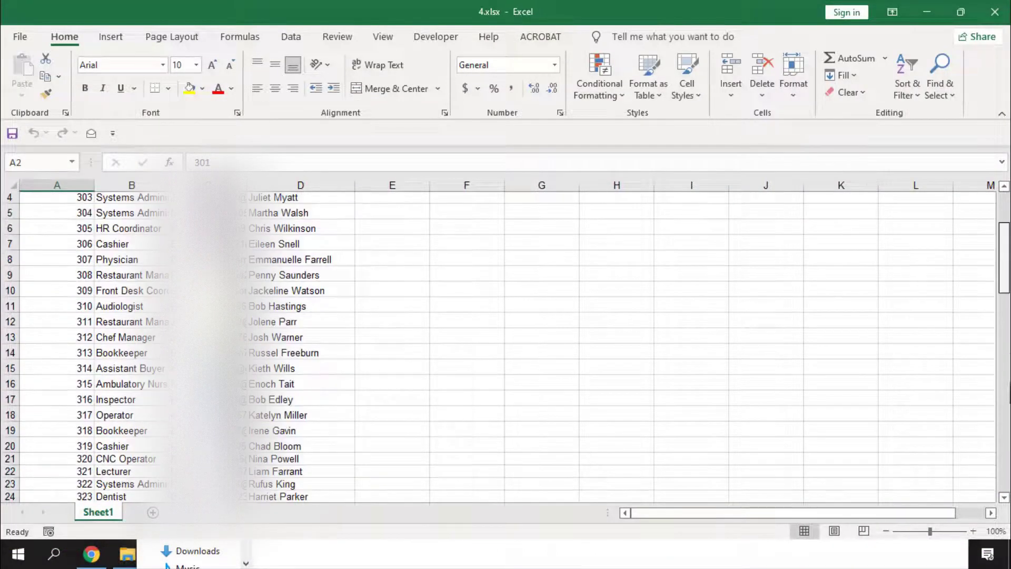
{"action": "scroll", "coordinate": [506, 343], "scroll_direction": "down", "scroll_amount": 20}
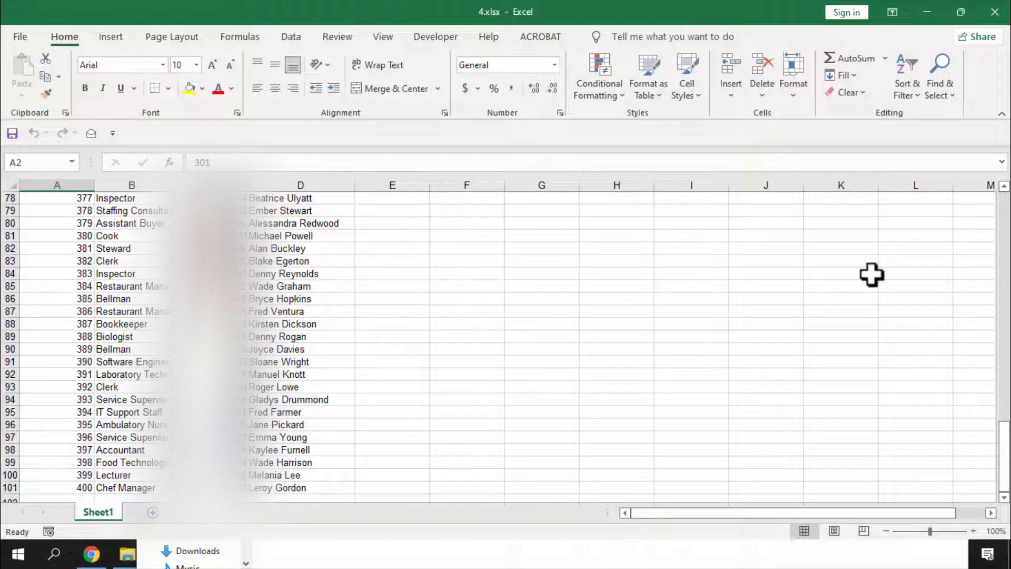
{"action": "left_click", "coordinate": [995, 11]}
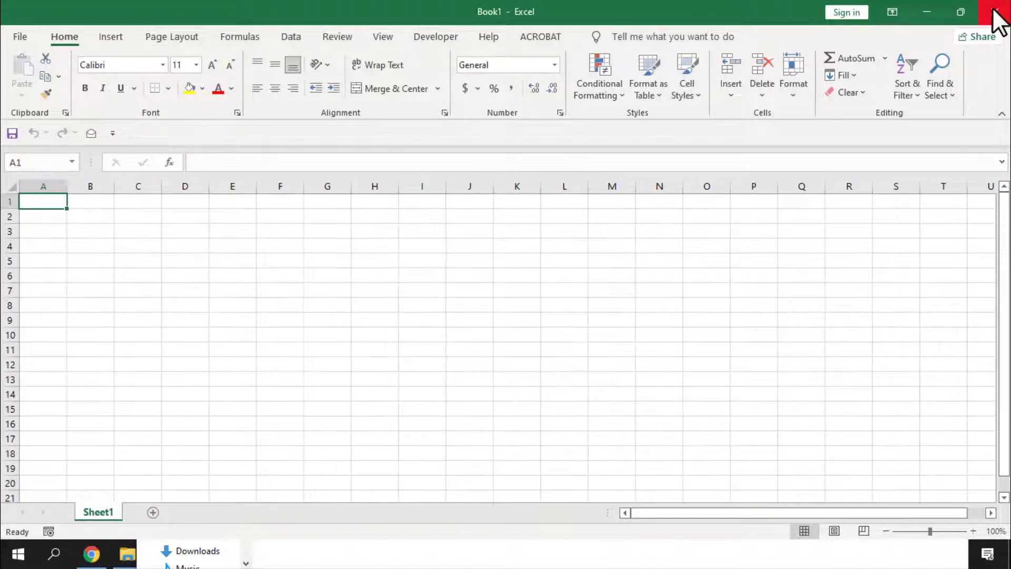
{"action": "left_click", "coordinate": [927, 12]}
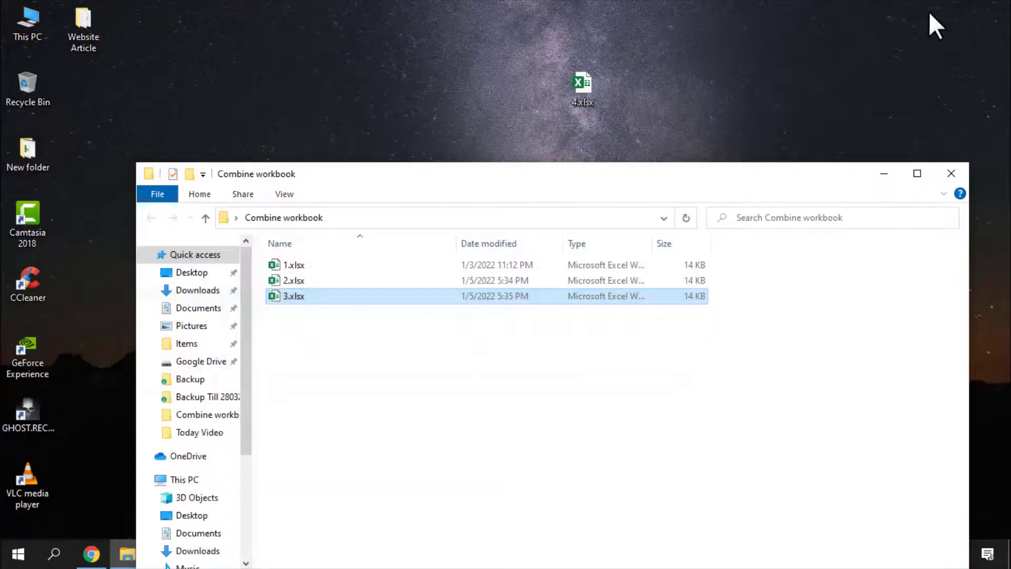
{"action": "left_click", "coordinate": [950, 169]}
Switch back to the blank Book1 in Excel and create a new query from the Combine workbook folder on the Desktop
{"action": "left_click", "coordinate": [236, 553]}
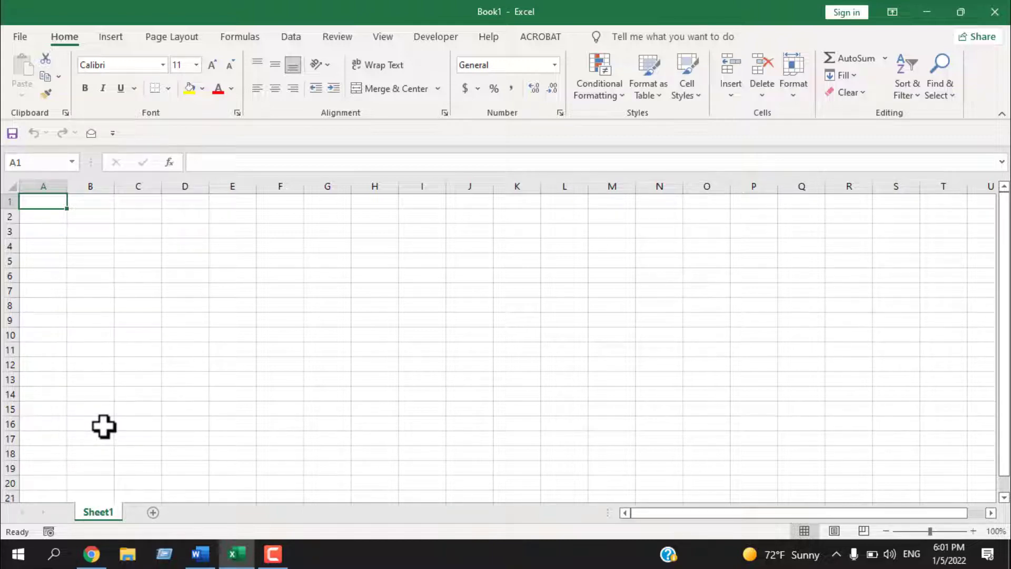
{"action": "left_click", "coordinate": [277, 42]}
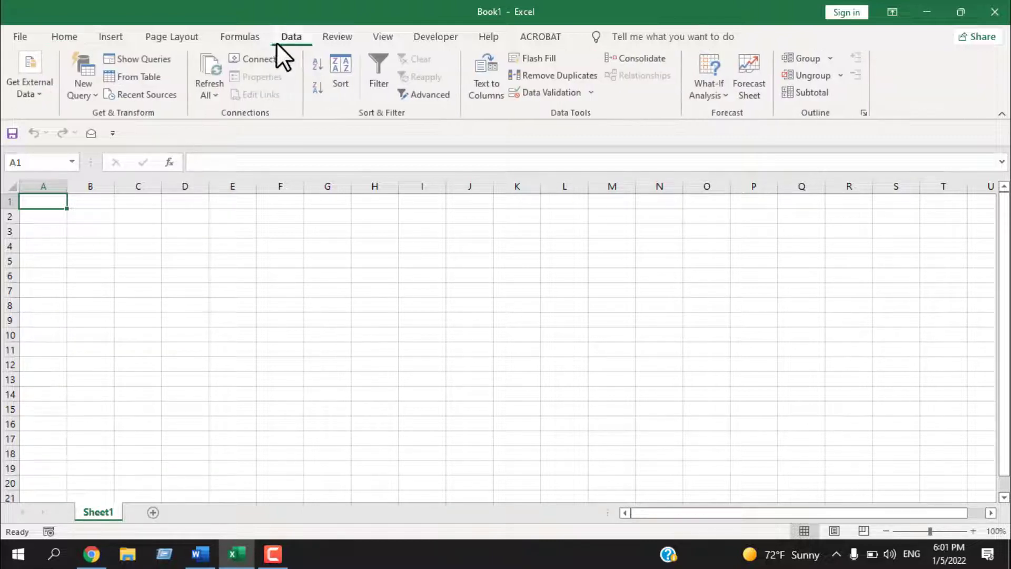
{"action": "left_click", "coordinate": [83, 95]}
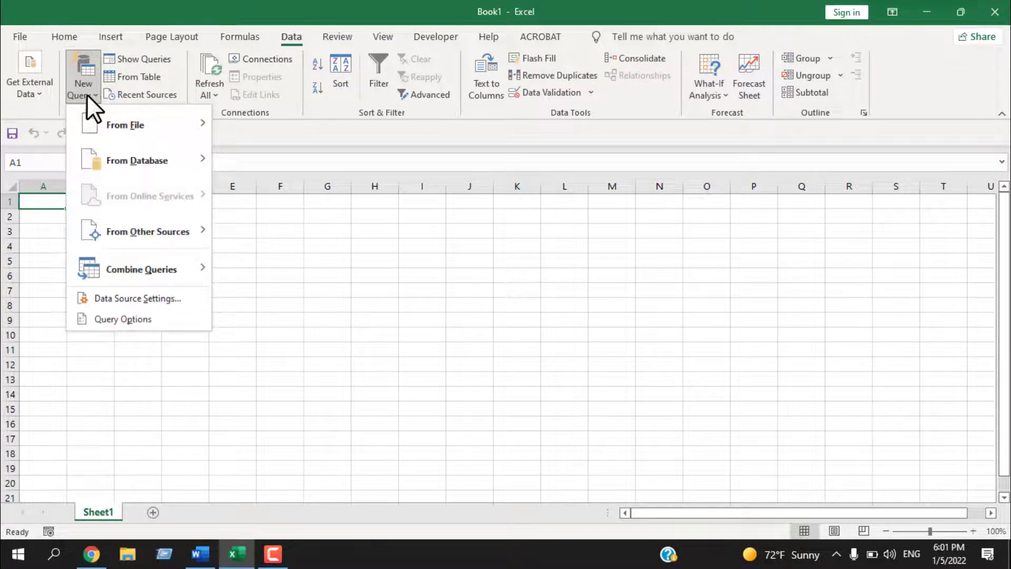
{"action": "mouse_move", "coordinate": [110, 129]}
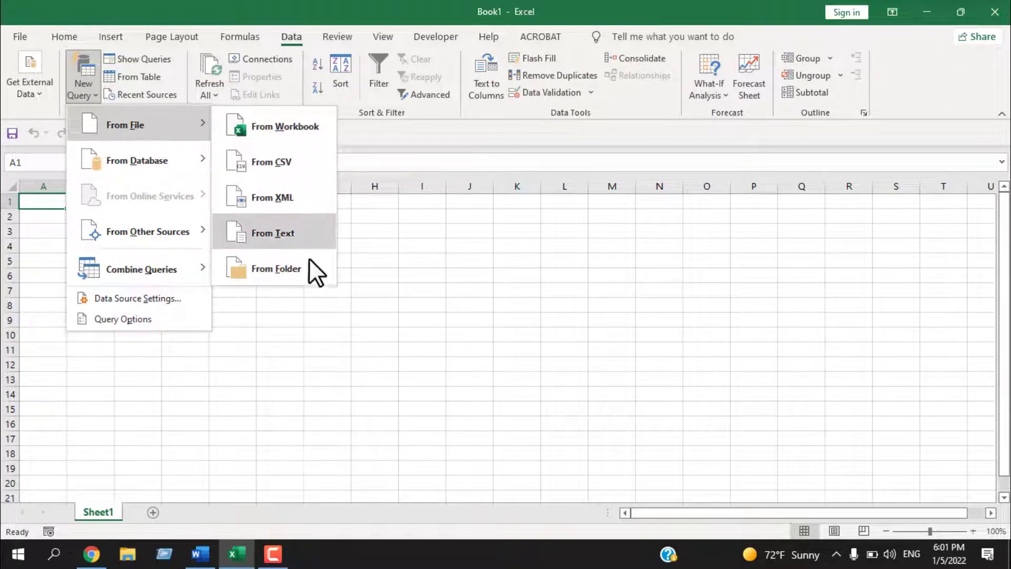
{"action": "left_click", "coordinate": [308, 272]}
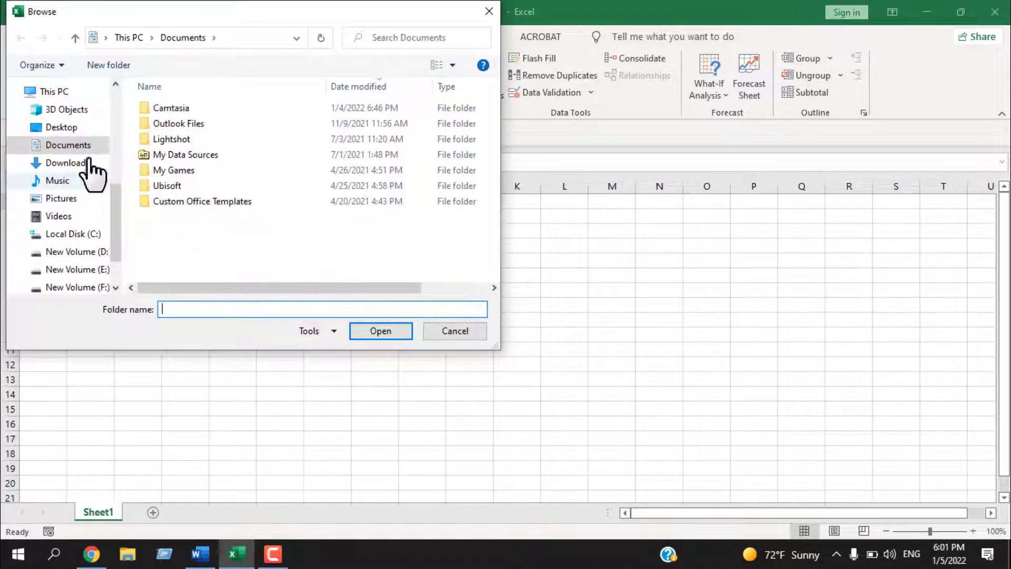
{"action": "left_click", "coordinate": [74, 133]}
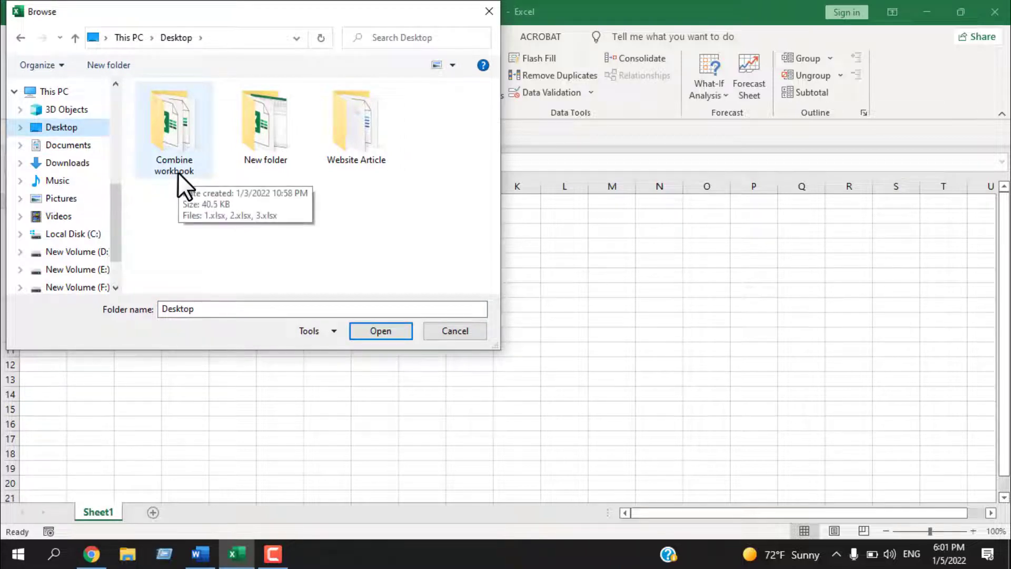
{"action": "left_click", "coordinate": [175, 167]}
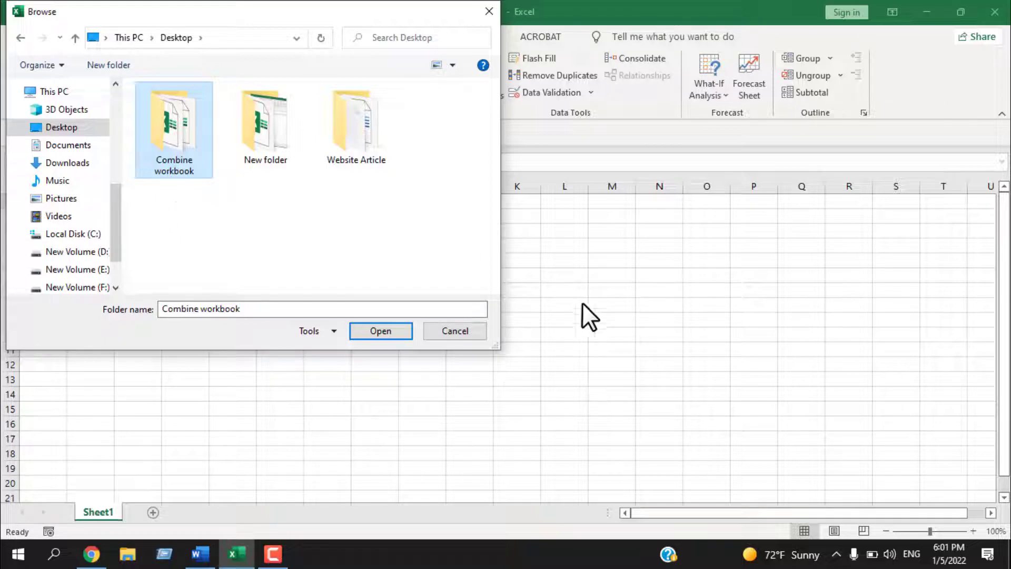
{"action": "left_click", "coordinate": [381, 331]}
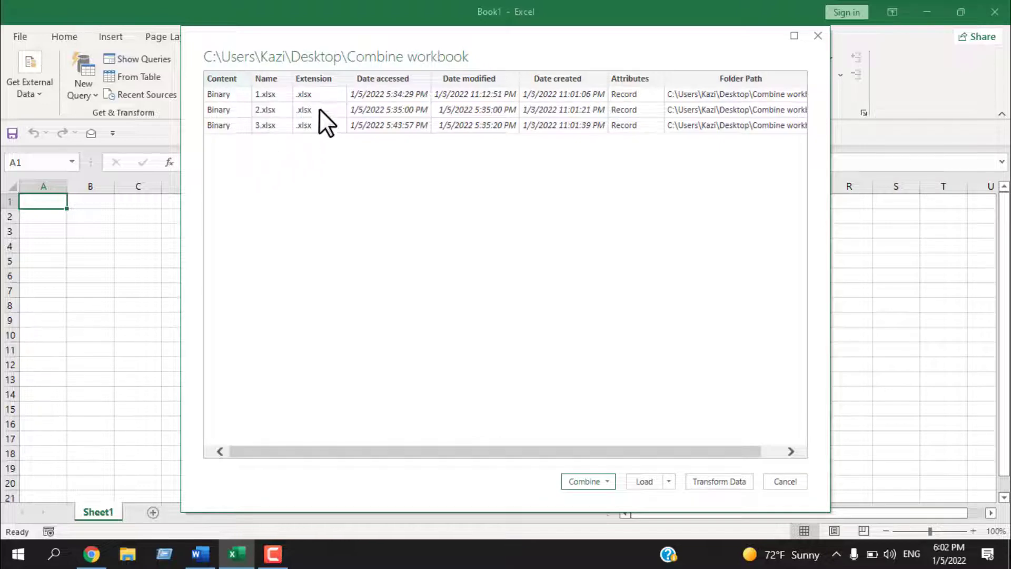
Combine and transform the folder's files, extracting Sheet1 from each with First file as the sample file
{"action": "left_click", "coordinate": [608, 480]}
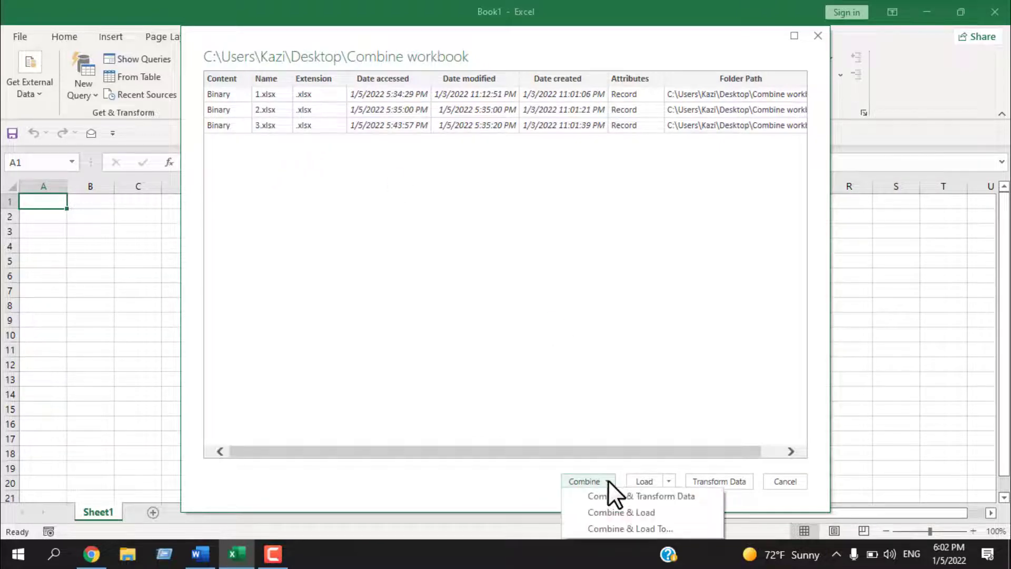
{"action": "left_click", "coordinate": [651, 498]}
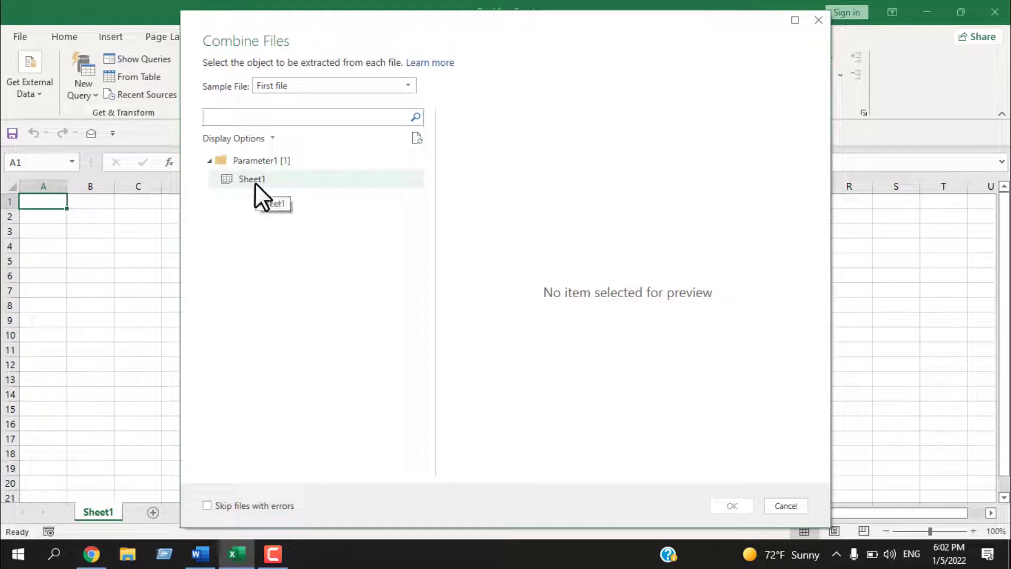
{"action": "left_click", "coordinate": [246, 179]}
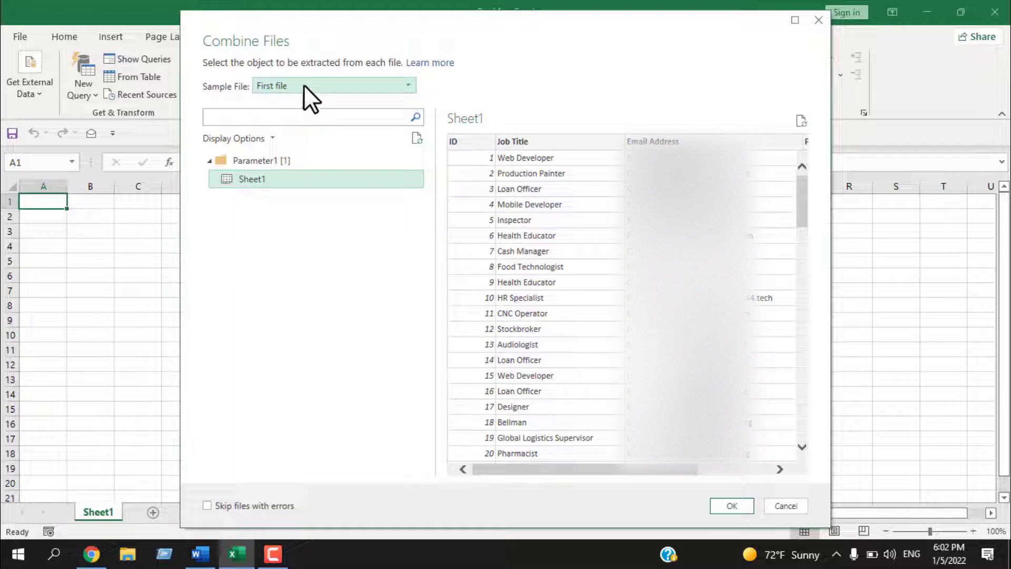
{"action": "left_click", "coordinate": [327, 83]}
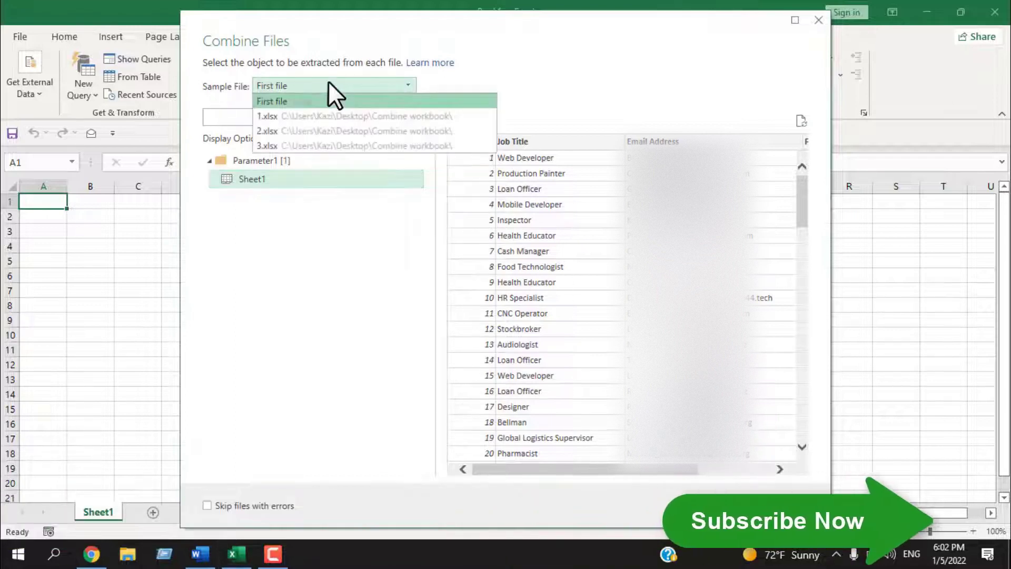
{"action": "left_click", "coordinate": [328, 81]}
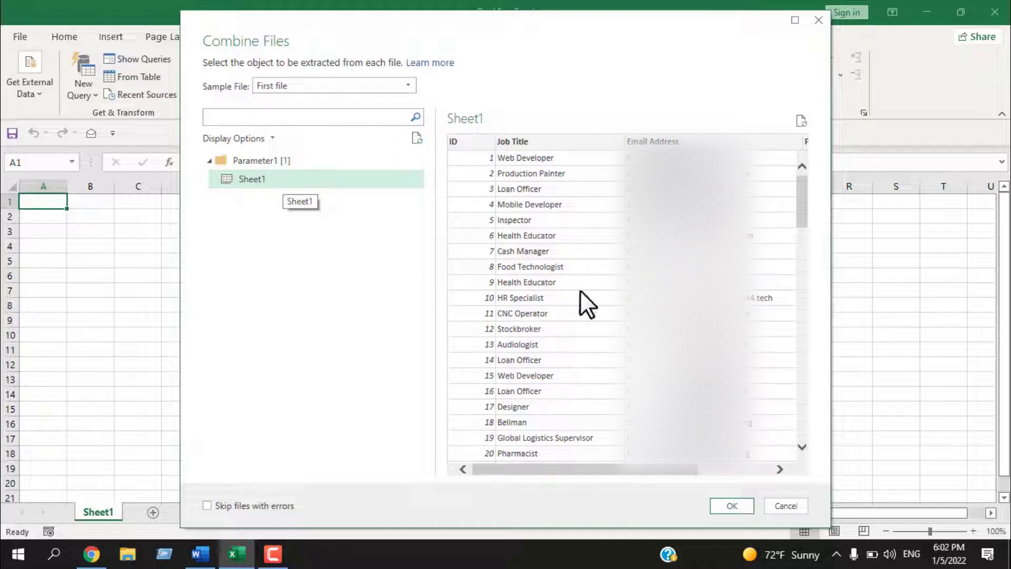
{"action": "mouse_move", "coordinate": [803, 201]}
{"action": "left_mouse_down"}
{"action": "mouse_move", "coordinate": [810, 434]}
{"action": "mouse_move", "coordinate": [792, 198]}
{"action": "left_mouse_up"}
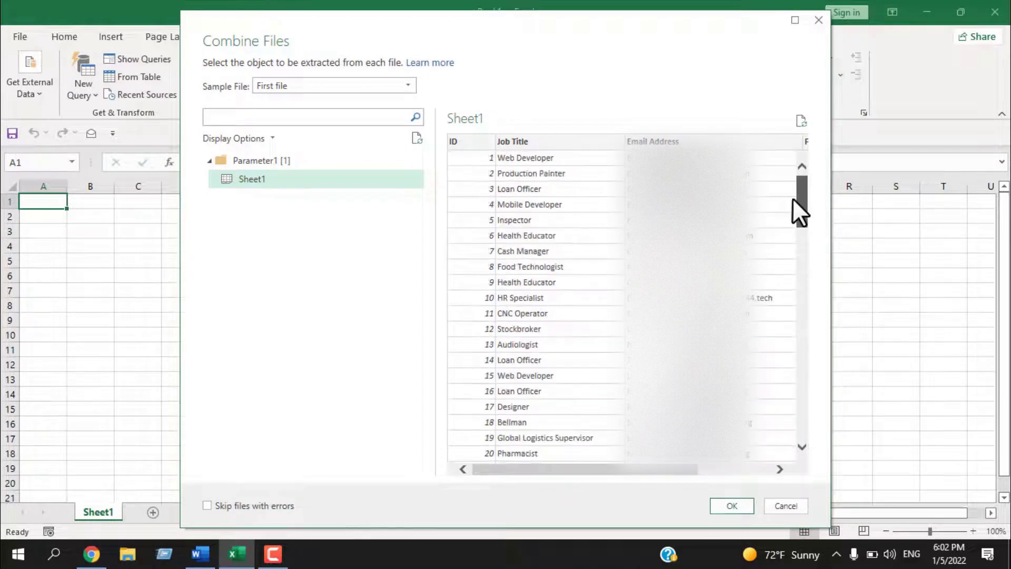
{"action": "left_click", "coordinate": [730, 504]}
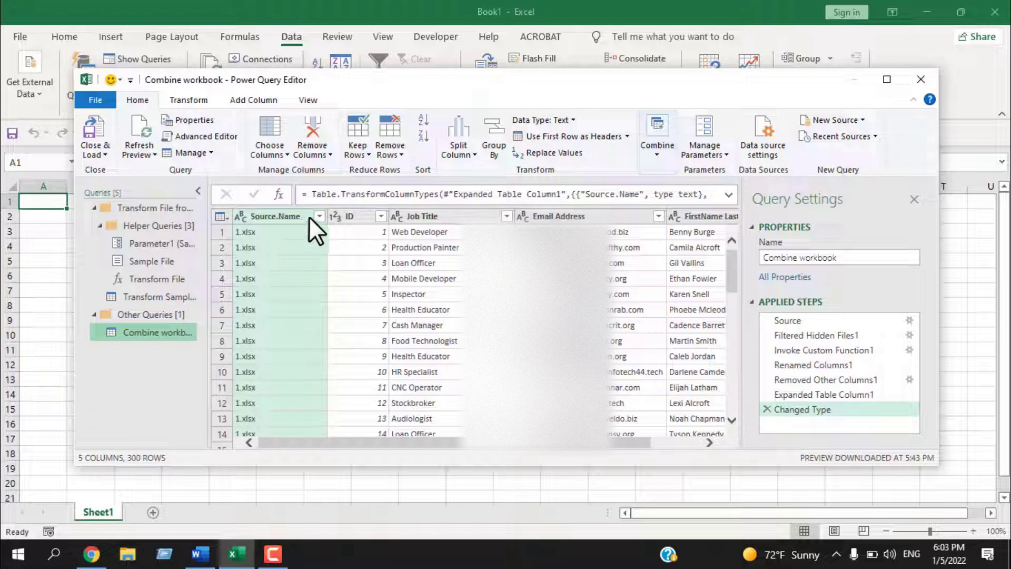
Remove the Source.Name column from the Combine workbook query
{"action": "left_click", "coordinate": [291, 217]}
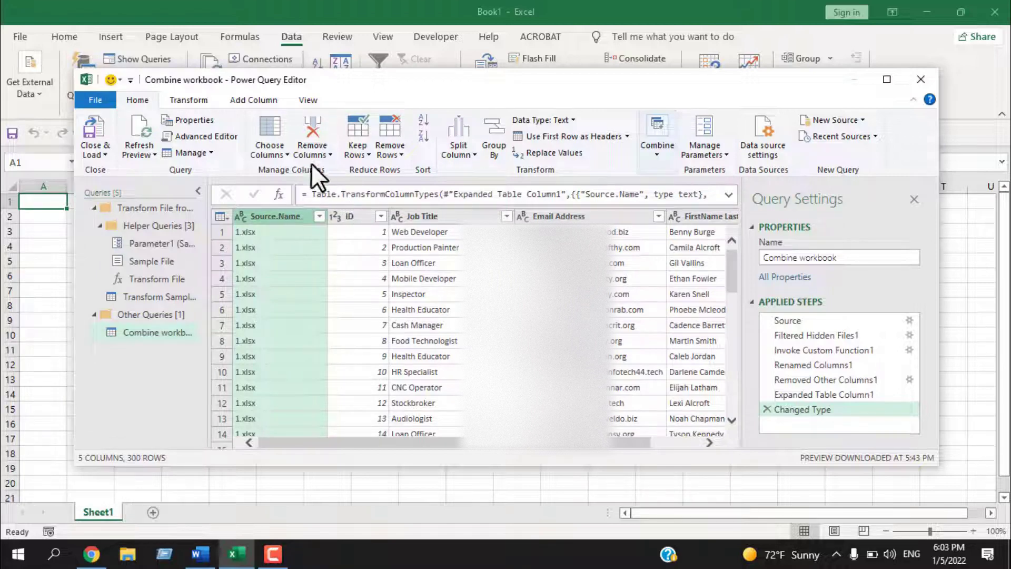
{"action": "left_click", "coordinate": [311, 141]}
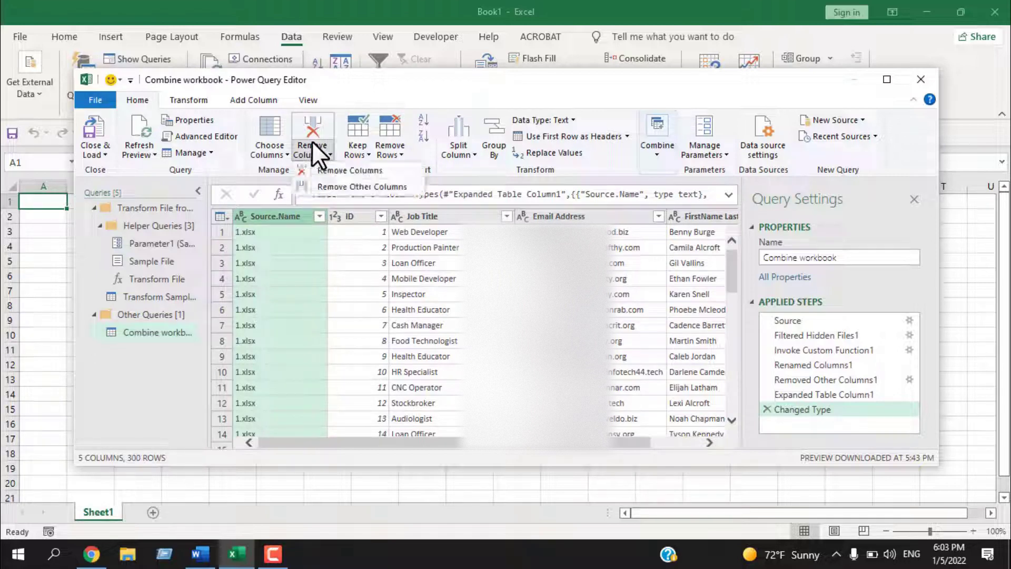
{"action": "left_click", "coordinate": [357, 169]}
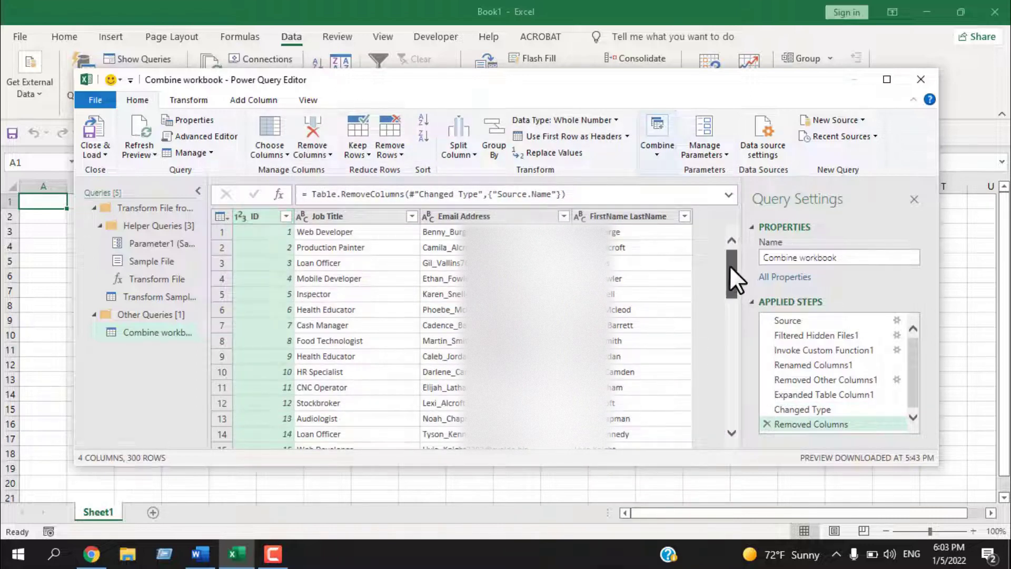
Check the combined query rows through to the end, and close and load the query into the workbook
{"action": "scroll", "coordinate": [731, 266], "scroll_direction": "down", "scroll_amount": 12}
{"action": "scroll", "coordinate": [741, 425], "scroll_direction": "down", "scroll_amount": 20}
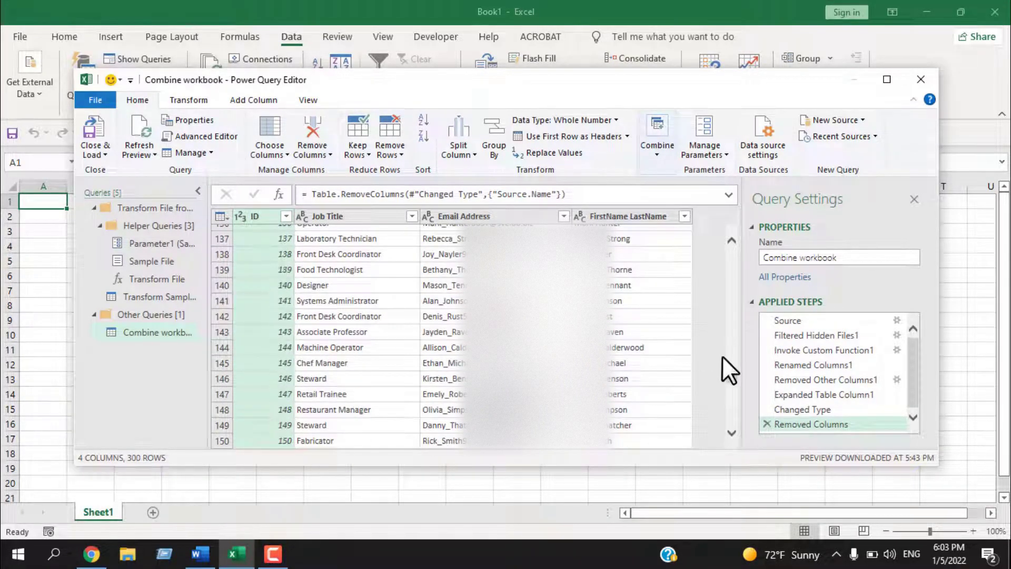
{"action": "scroll", "coordinate": [732, 379], "scroll_direction": "down", "scroll_amount": 8}
{"action": "scroll", "coordinate": [729, 406], "scroll_direction": "down", "scroll_amount": 20}
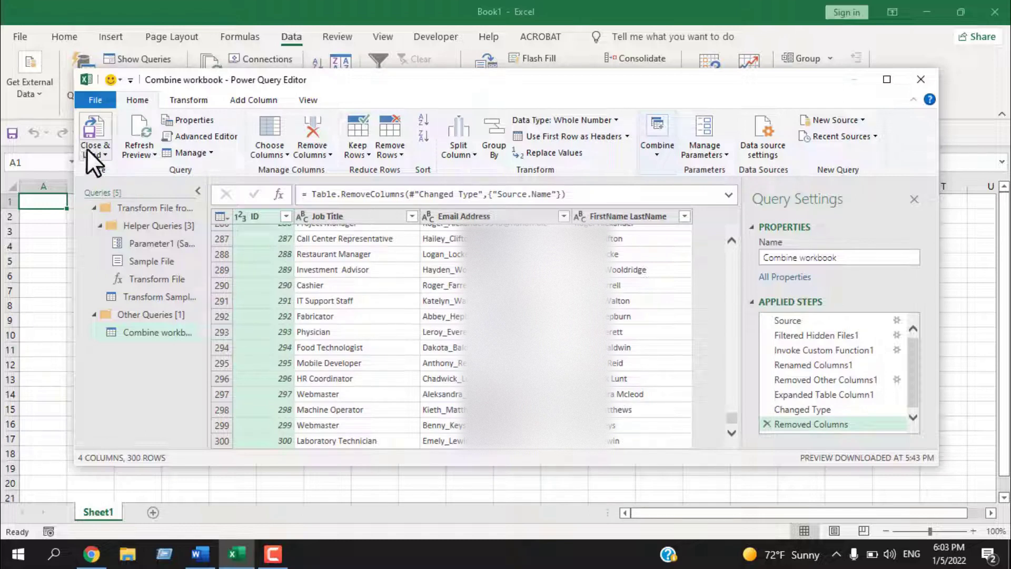
{"action": "left_click", "coordinate": [104, 154]}
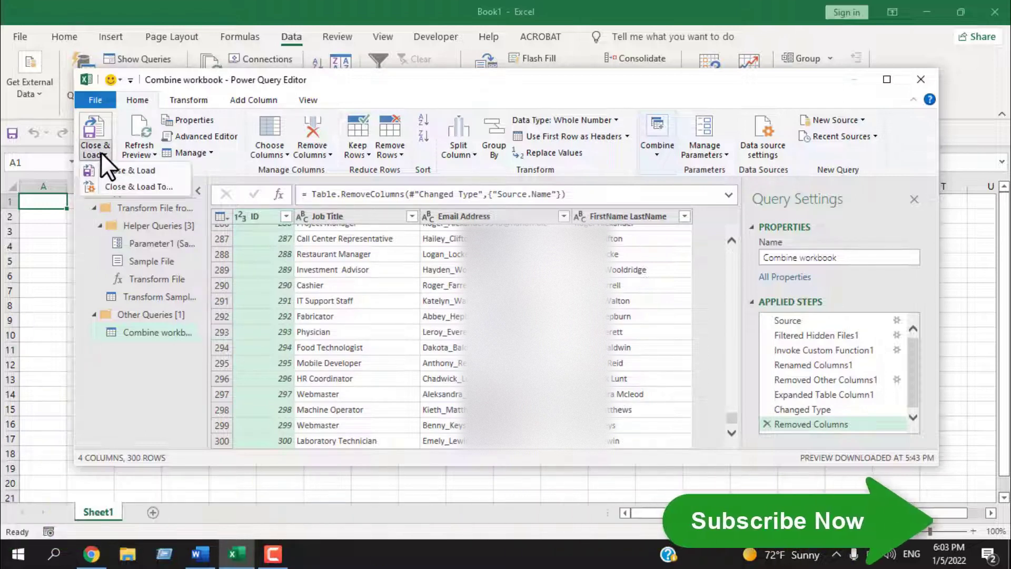
{"action": "left_click", "coordinate": [116, 171]}
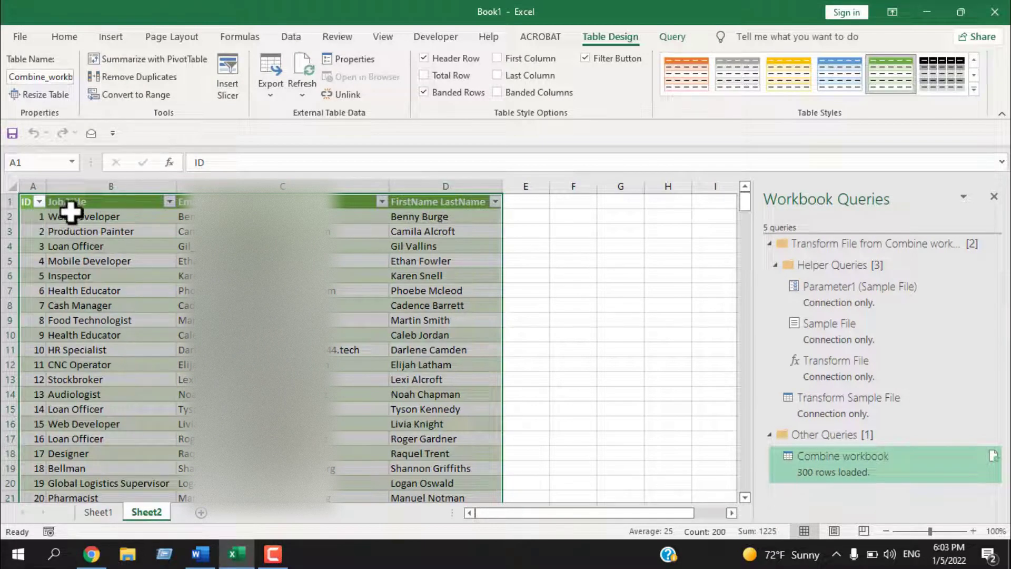
Close the Workbook Queries pane and check the loaded table on Sheet2 down to its last row
{"action": "left_click", "coordinate": [993, 197]}
{"action": "left_click_drag", "start_coordinate": [1004, 202], "coordinate": [1003, 480]}
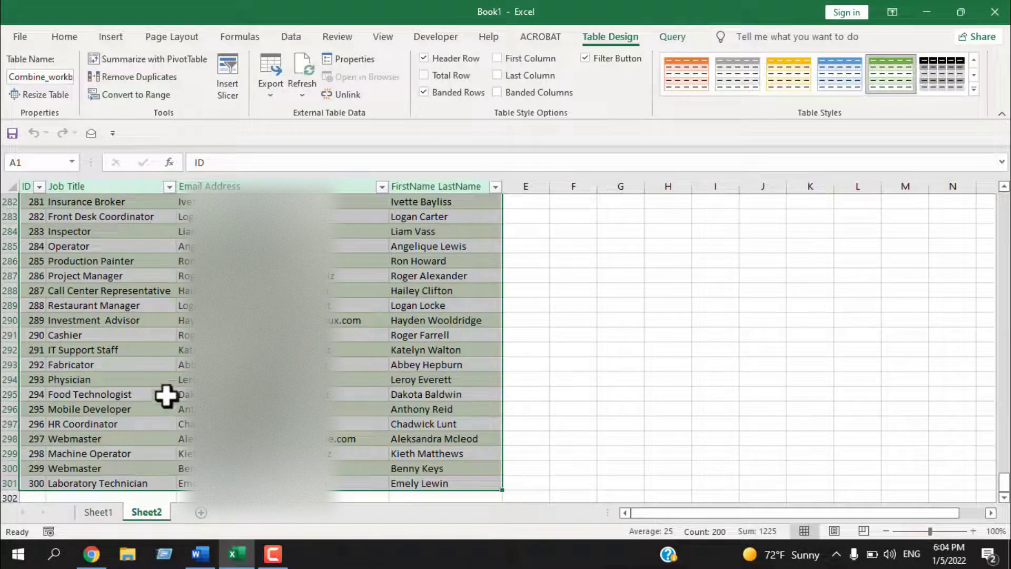
{"action": "left_click", "coordinate": [546, 263]}
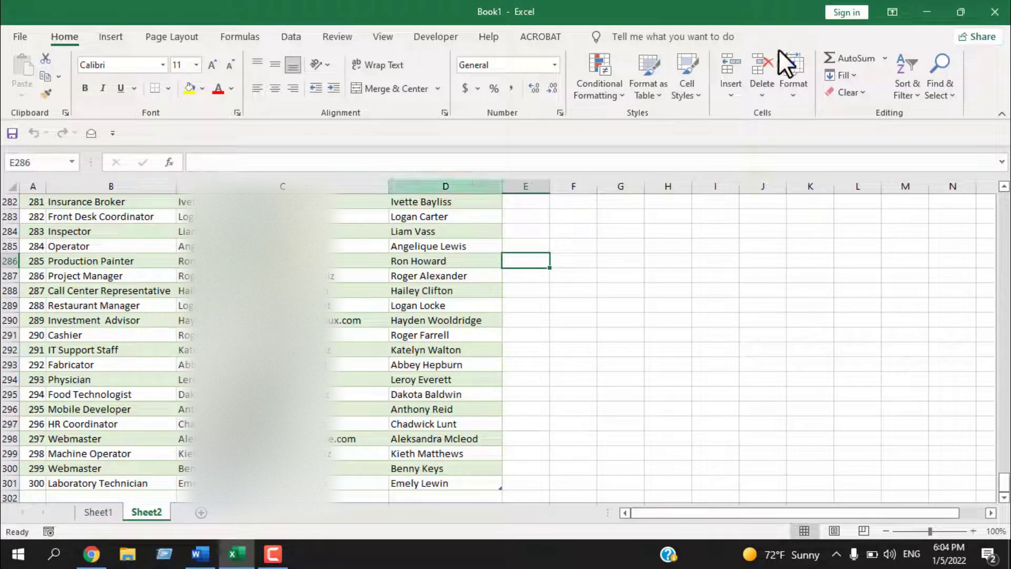
Open the Combine workbook folder on the desktop and move 4.xlsx from the desktop into it
{"action": "left_click", "coordinate": [927, 10]}
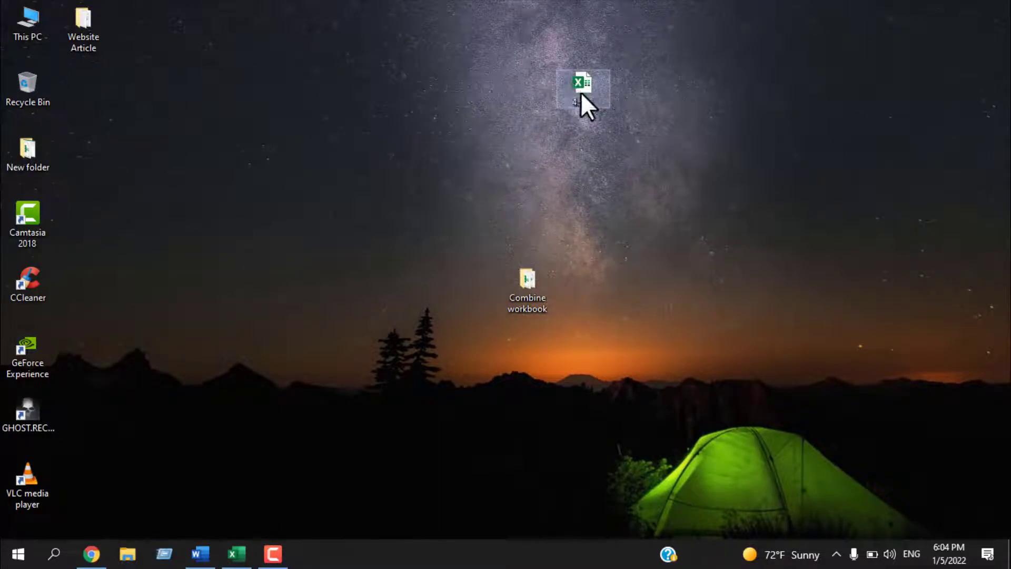
{"action": "double_click", "coordinate": [533, 286]}
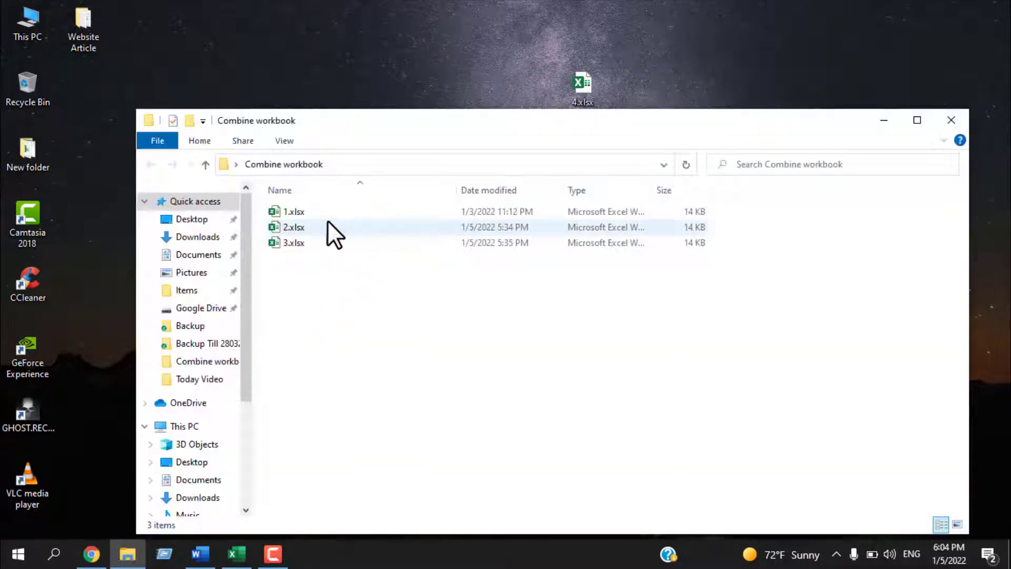
{"action": "left_click", "coordinate": [565, 79]}
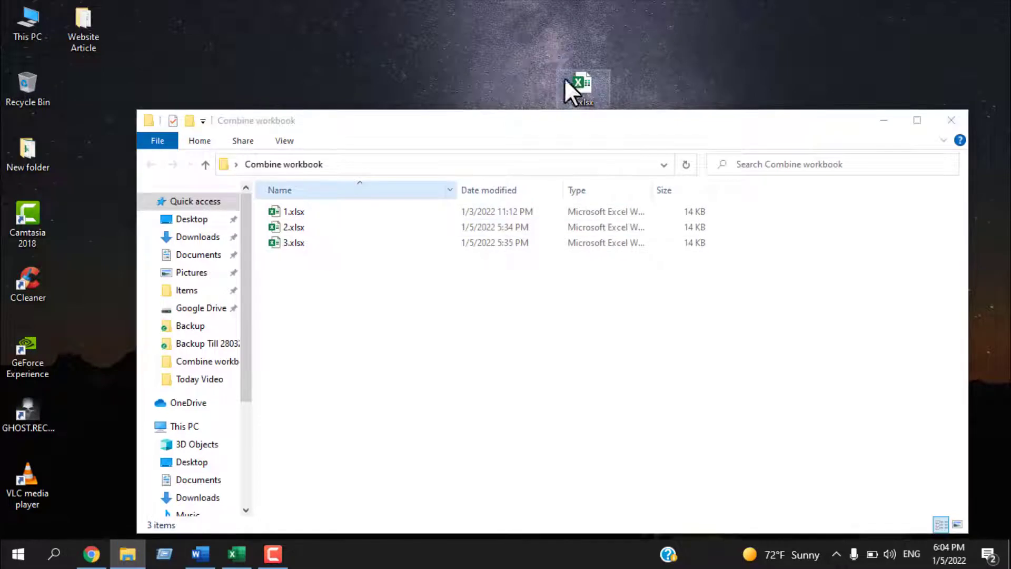
{"action": "left_click_drag", "start_coordinate": [564, 78], "coordinate": [296, 309]}
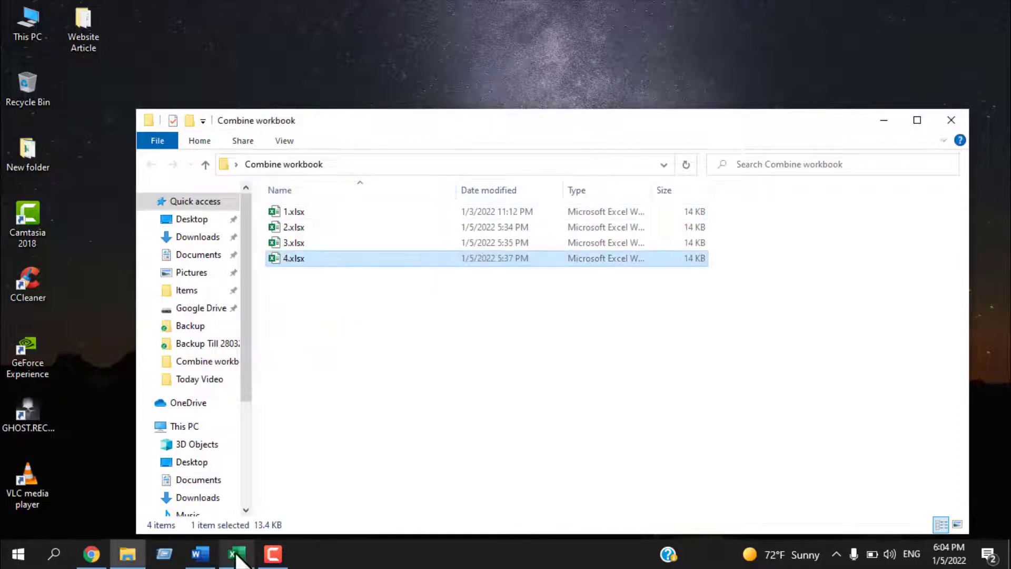
Switch back to Book1, refresh all data, and check the added rows through to the end of the table
{"action": "left_click", "coordinate": [236, 554]}
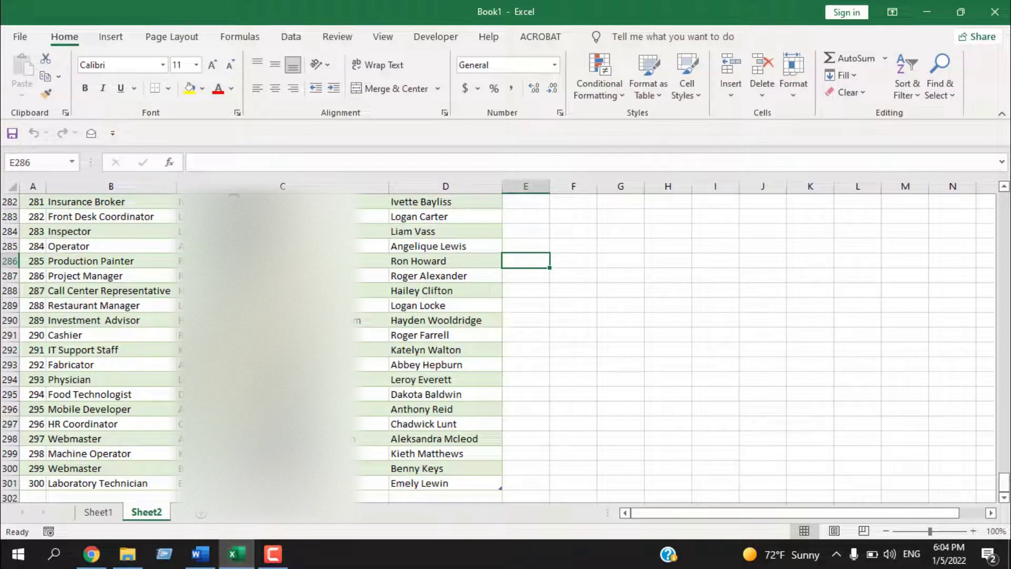
{"action": "left_click", "coordinate": [290, 38]}
{"action": "left_click", "coordinate": [204, 71]}
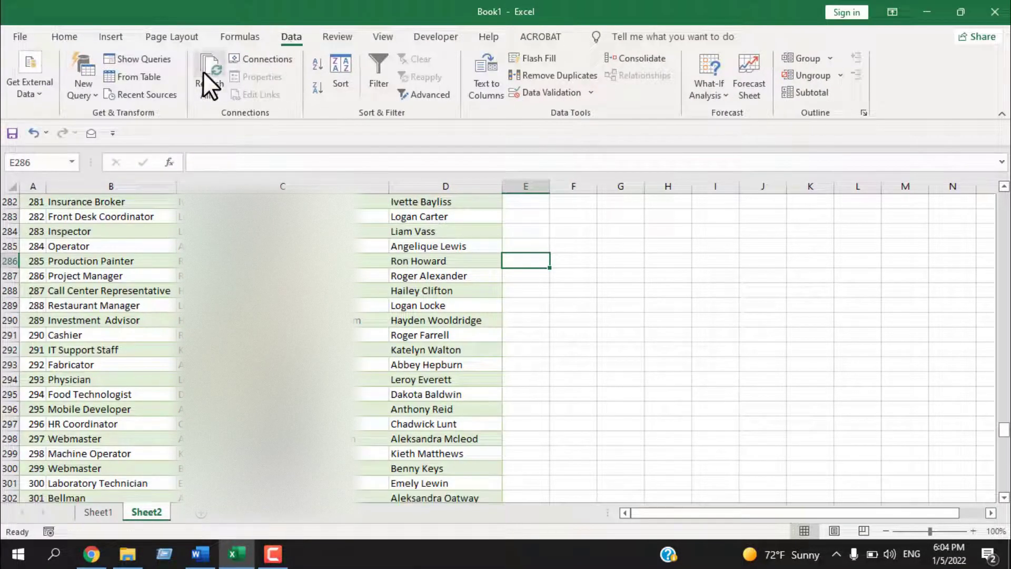
{"action": "left_click_drag", "start_coordinate": [1004, 419], "coordinate": [1003, 436]}
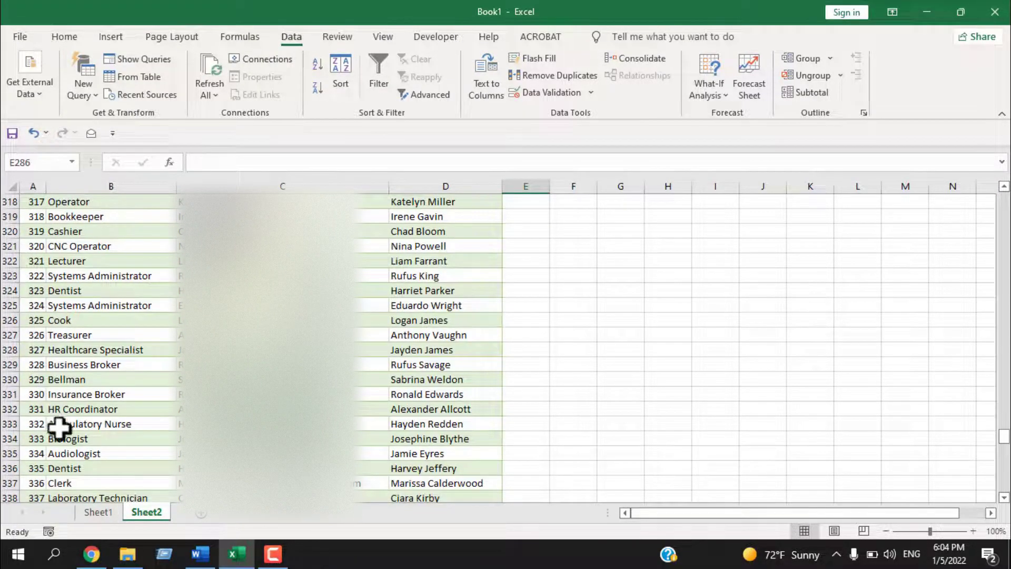
{"action": "scroll", "coordinate": [61, 432], "scroll_direction": "down", "scroll_amount": 10}
{"action": "scroll", "coordinate": [61, 432], "scroll_direction": "down", "scroll_amount": 12}
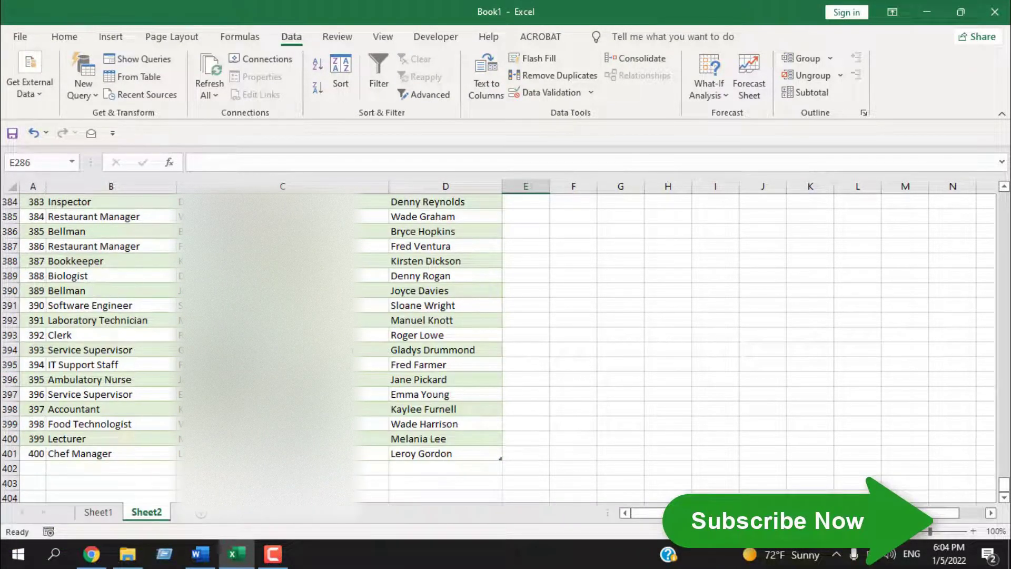
Move 4.xlsx out of the Combine workbook folder to the desktop, and refresh all data in Book1
{"action": "left_click", "coordinate": [927, 9]}
{"action": "left_click_drag", "start_coordinate": [314, 264], "coordinate": [451, 88]}
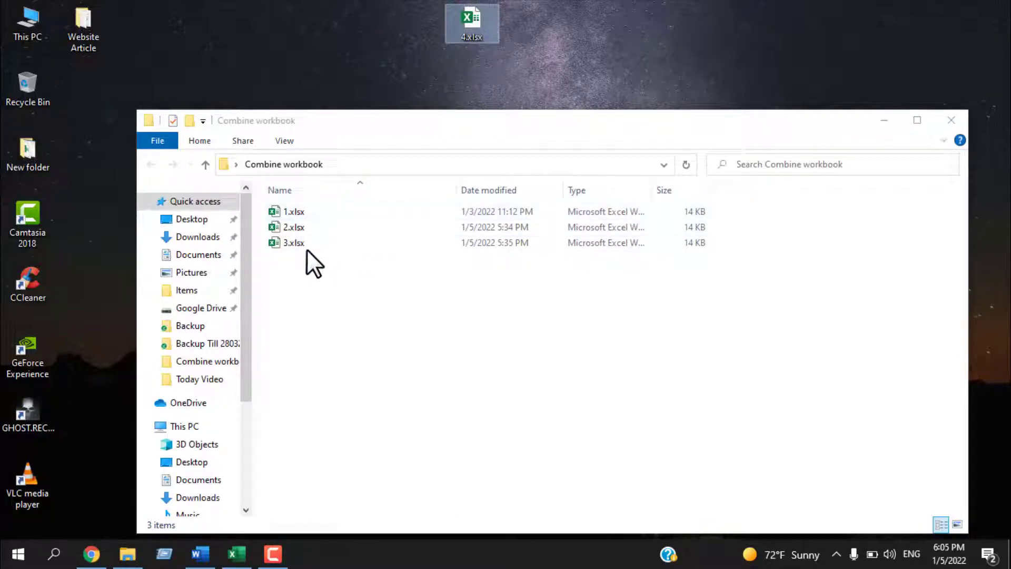
{"action": "left_click", "coordinate": [235, 559]}
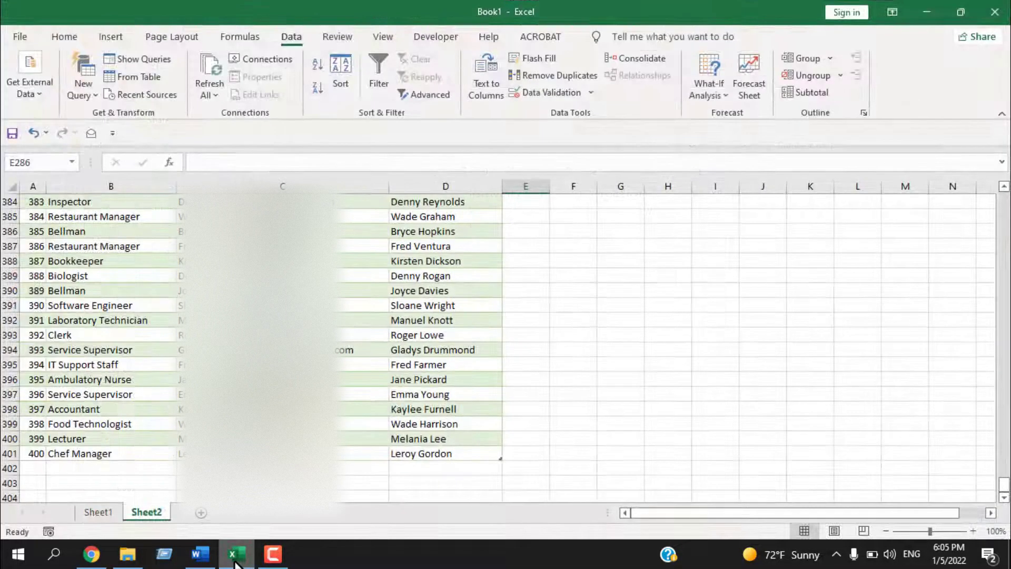
{"action": "left_click", "coordinate": [213, 72]}
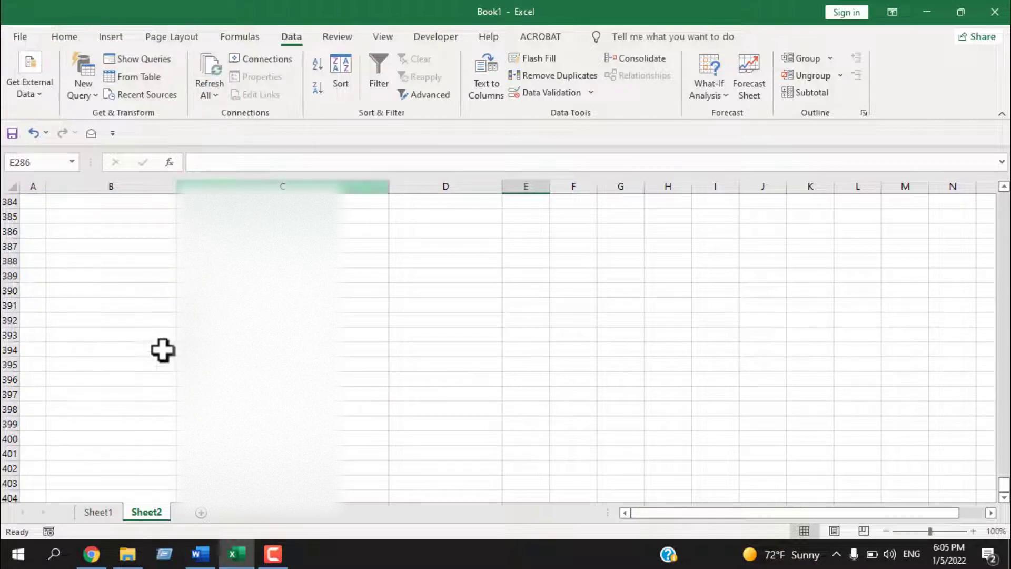
{"action": "scroll", "coordinate": [47, 221], "scroll_direction": "up", "scroll_amount": 20}
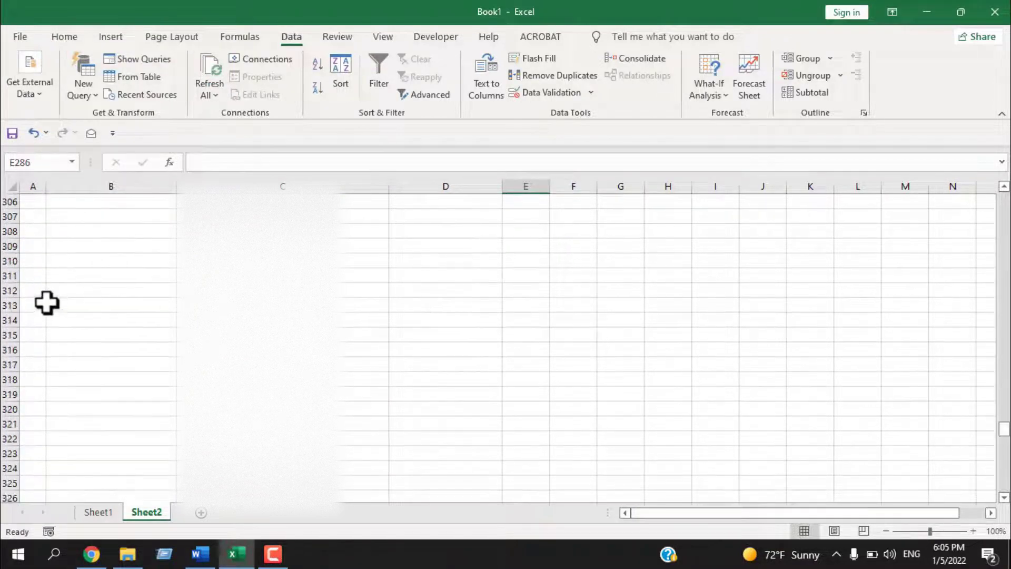
{"action": "scroll", "coordinate": [47, 302], "scroll_direction": "up", "scroll_amount": 7}
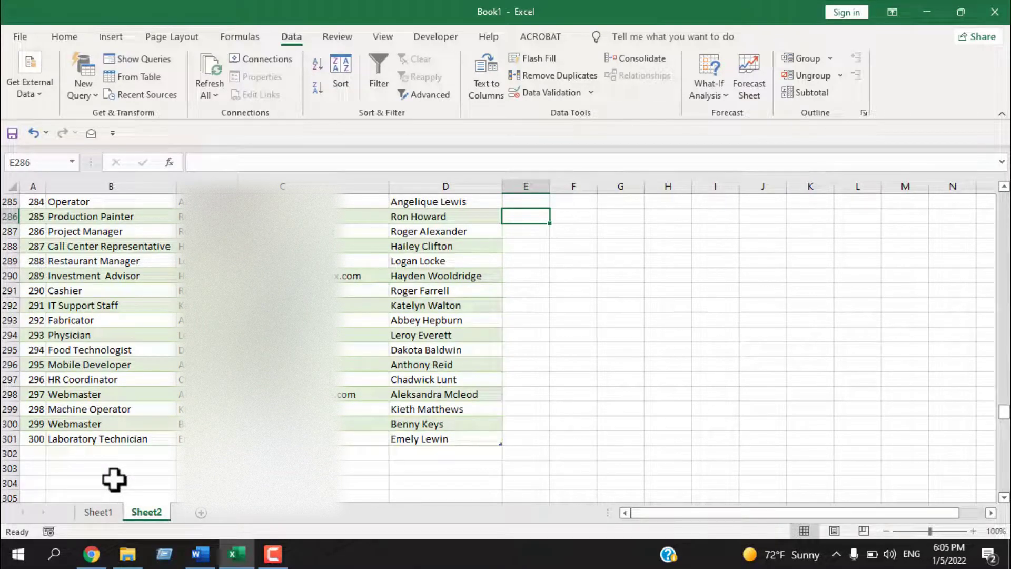
{"action": "scroll", "coordinate": [126, 382], "scroll_direction": "up", "scroll_amount": 4}
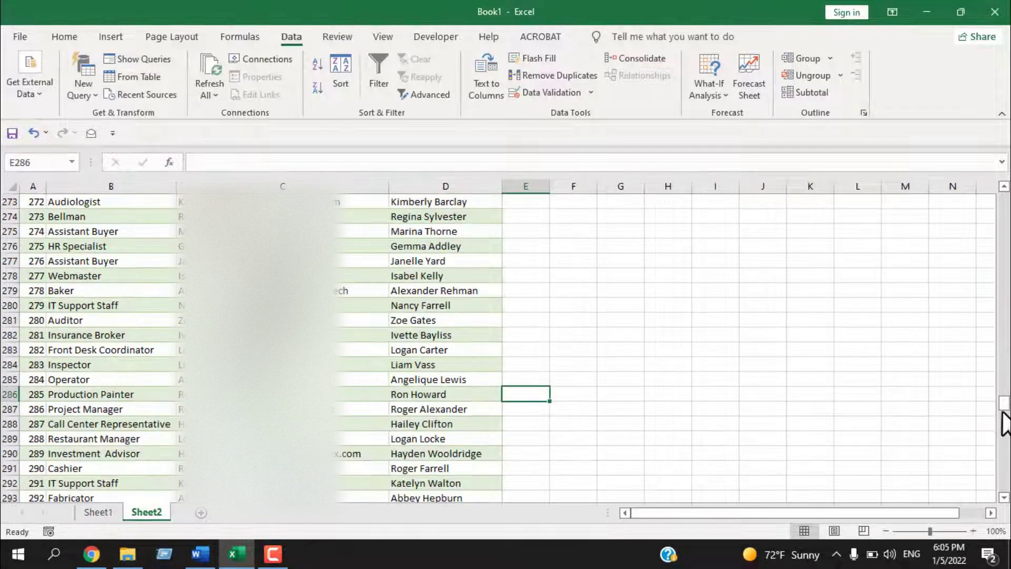
Convert the combined table on Sheet2 to a normal range, permanently removing its query definition
{"action": "left_click_drag", "start_coordinate": [1004, 374], "coordinate": [1004, 196]}
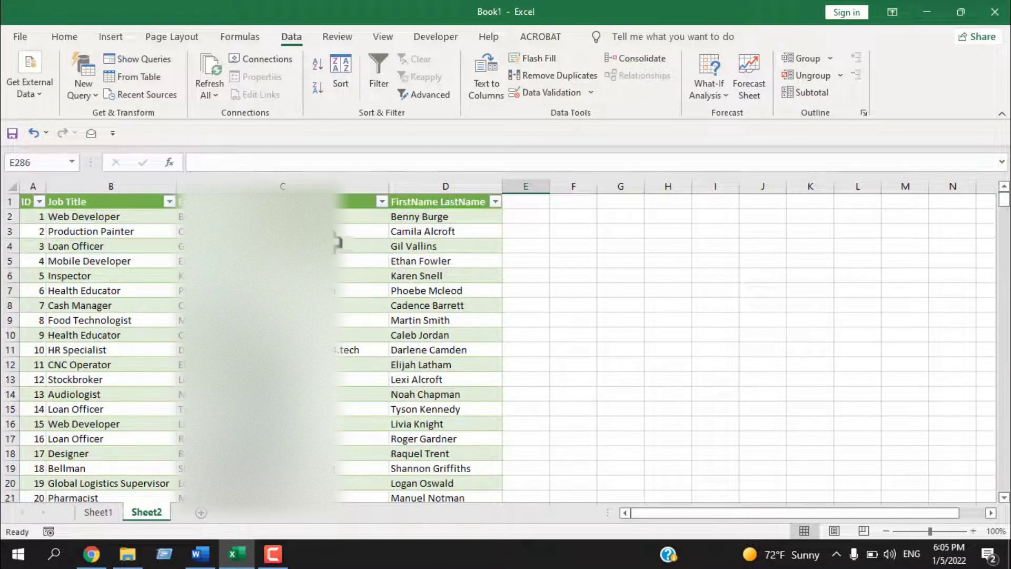
{"action": "left_click", "coordinate": [132, 216]}
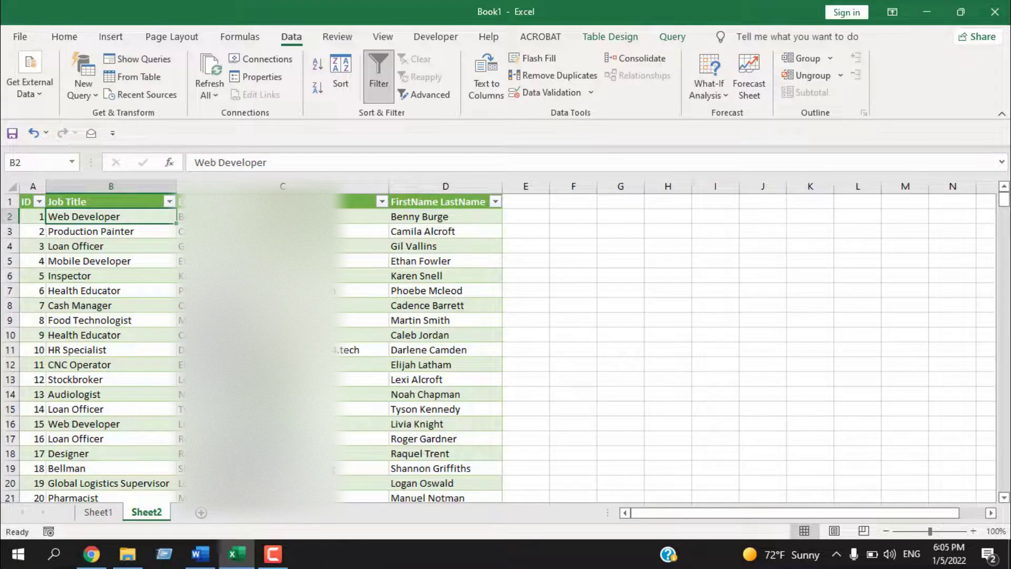
{"action": "left_click", "coordinate": [620, 37]}
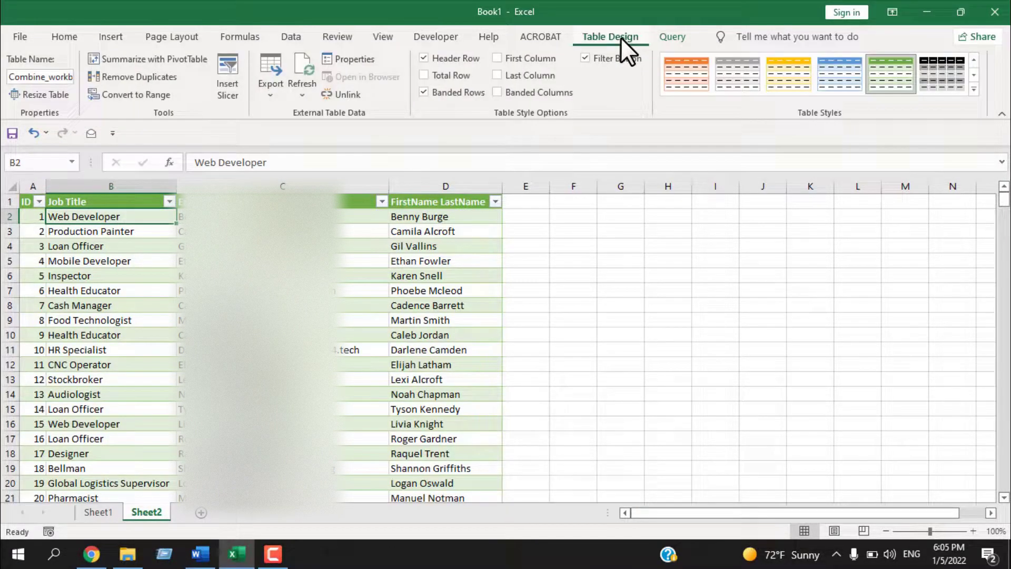
{"action": "left_click", "coordinate": [132, 100]}
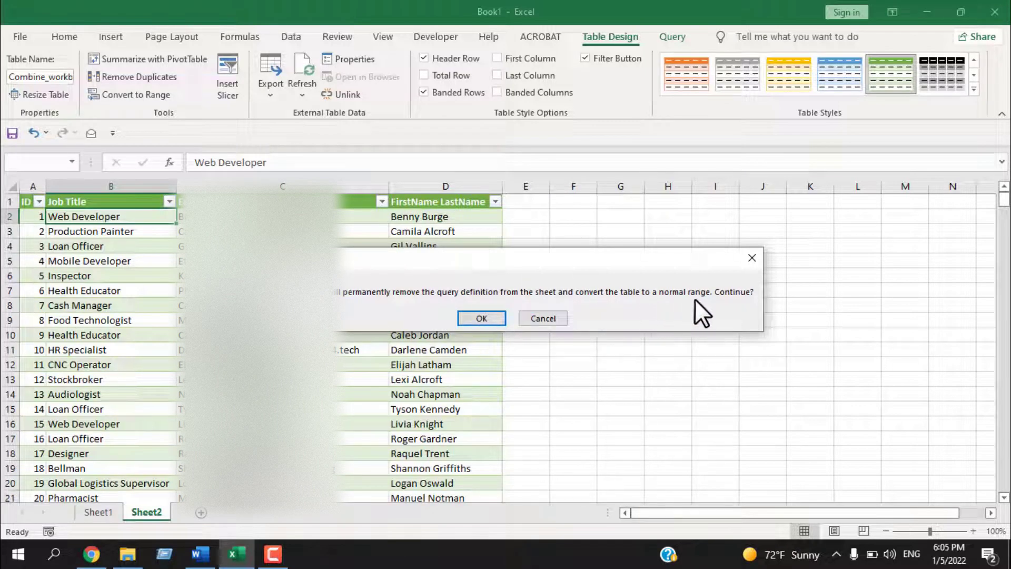
{"action": "left_click", "coordinate": [479, 317]}
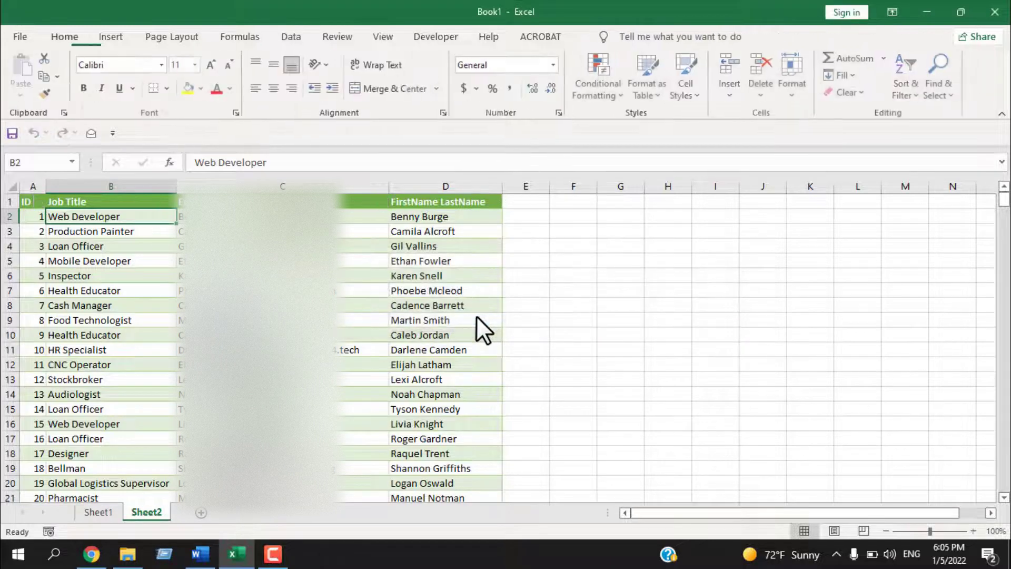
{"action": "left_click", "coordinate": [543, 277]}
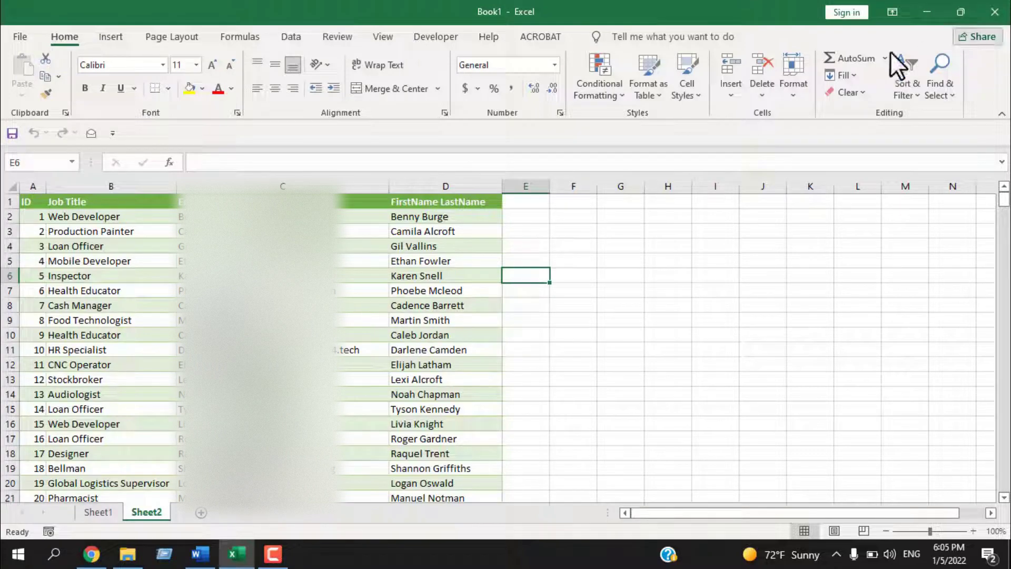
Check the end of the converted range on Sheet2, and move 4.xlsx from the desktop back into the Combine workbook folder
{"action": "left_click_drag", "start_coordinate": [1004, 208], "coordinate": [996, 380]}
{"action": "scroll", "coordinate": [100, 319], "scroll_direction": "down", "scroll_amount": 6}
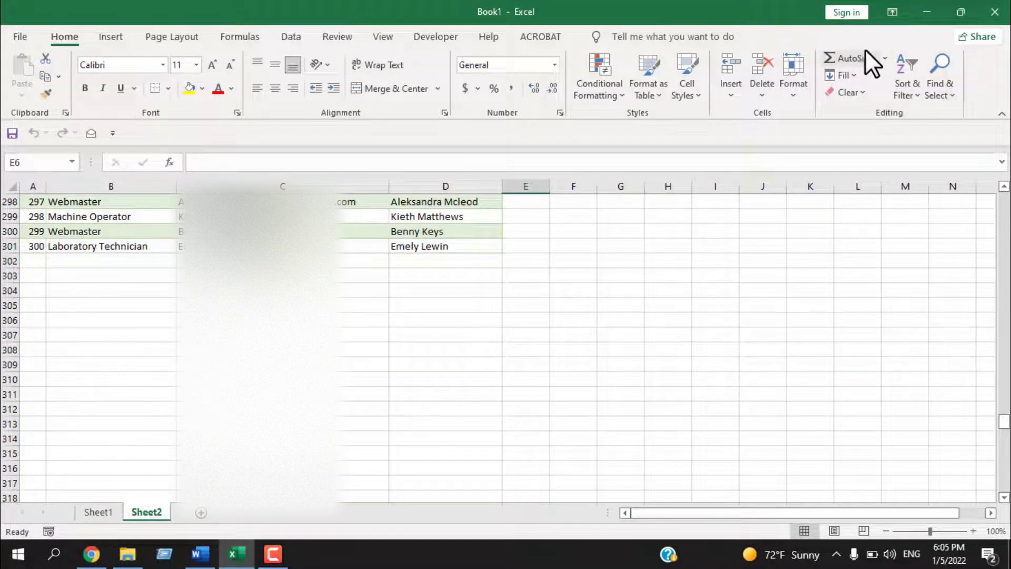
{"action": "left_click", "coordinate": [927, 12]}
{"action": "left_click_drag", "start_coordinate": [466, 23], "coordinate": [401, 287]}
Return to Book1 and try to refresh all data for the converted range
{"action": "left_click", "coordinate": [236, 553]}
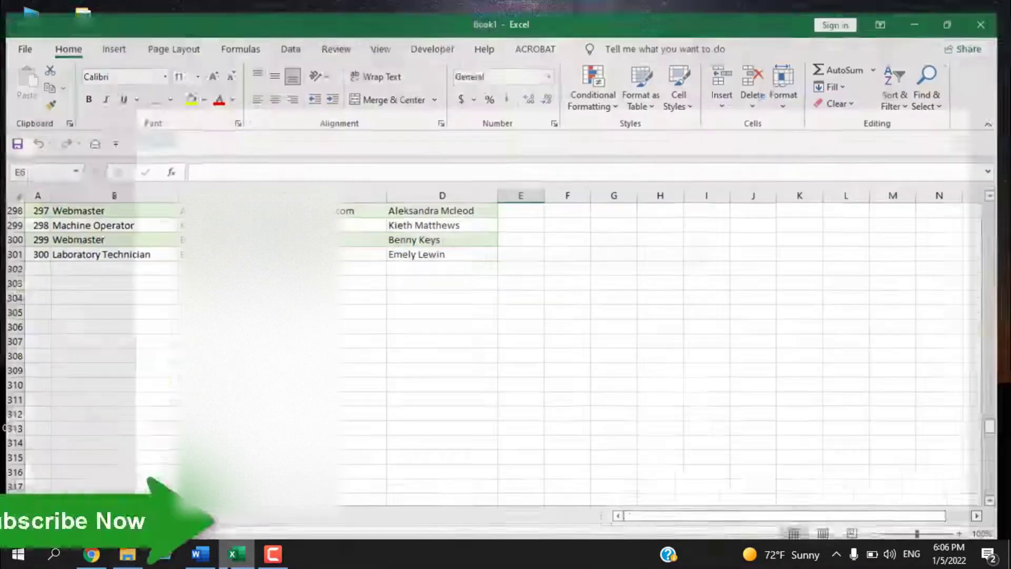
{"action": "left_click", "coordinate": [290, 36]}
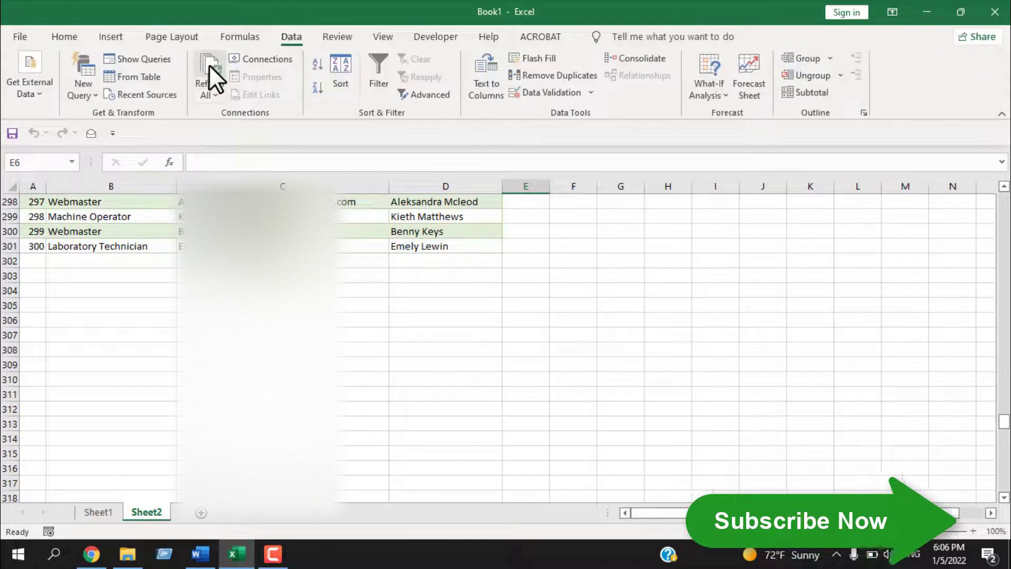